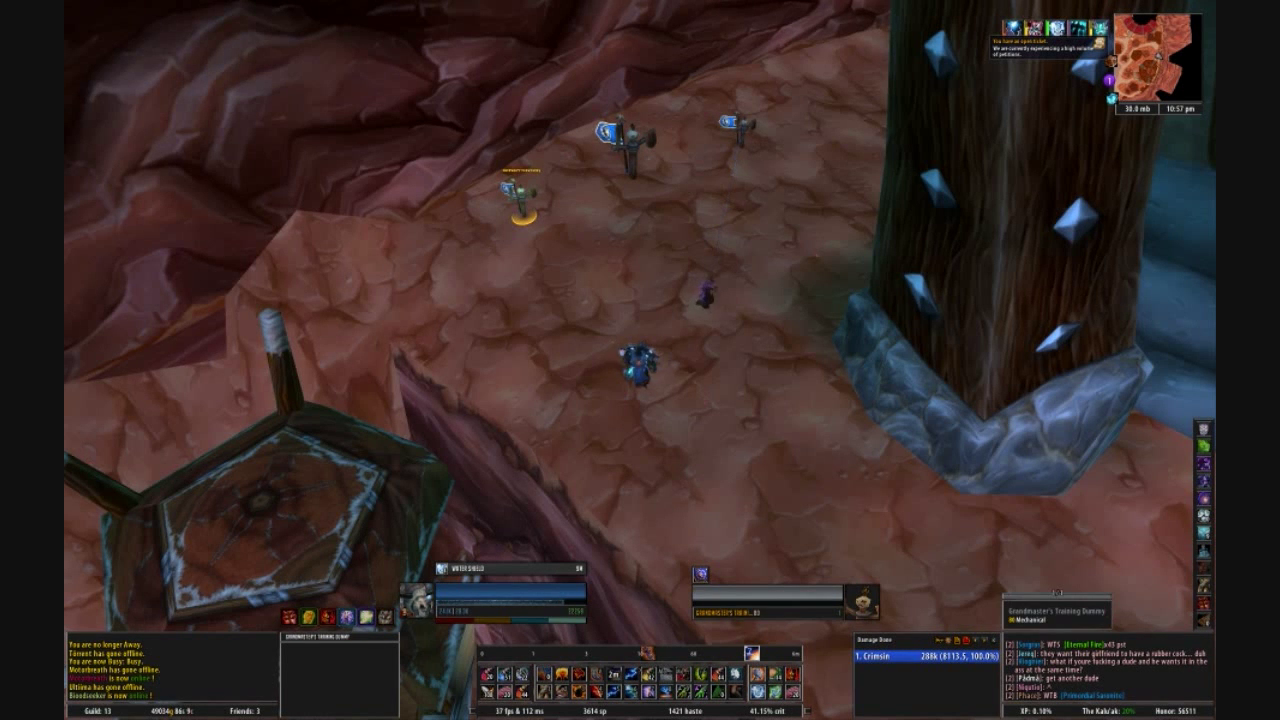
Step: Open the Power Auras window with the /powa chat command and place it beside the character
drag(630, 150, 631, 88)
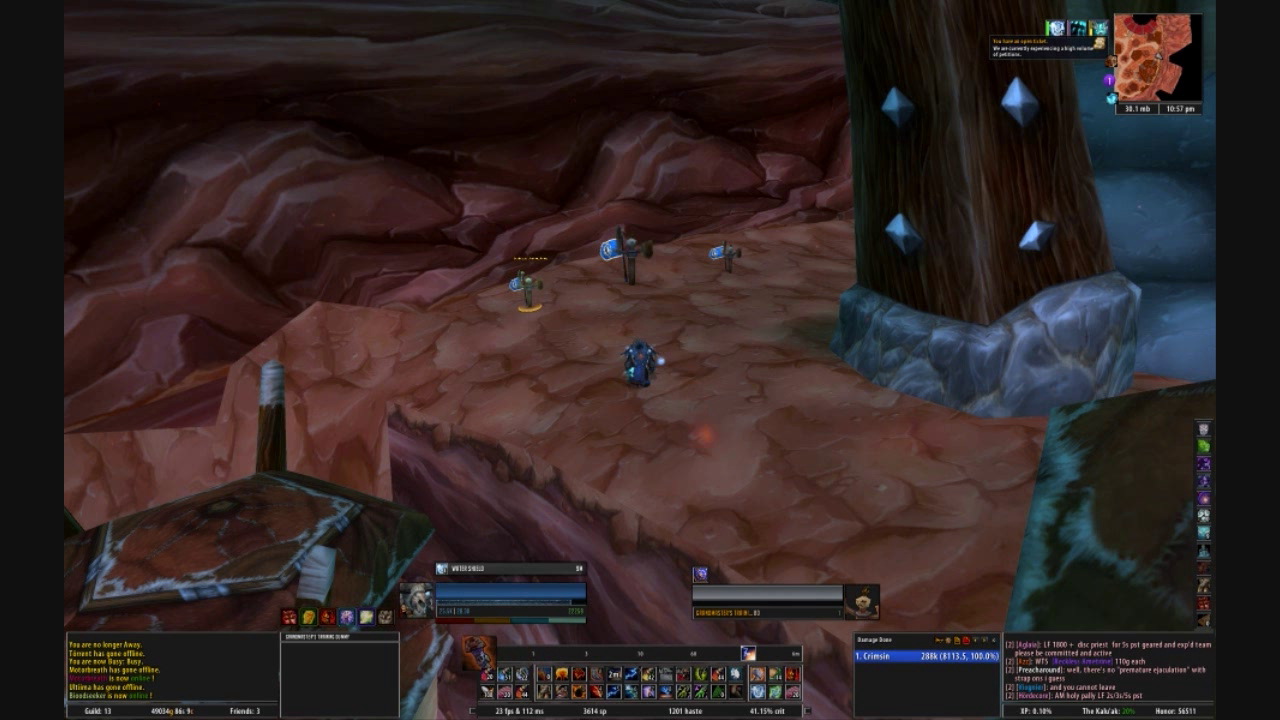
text(/pow)
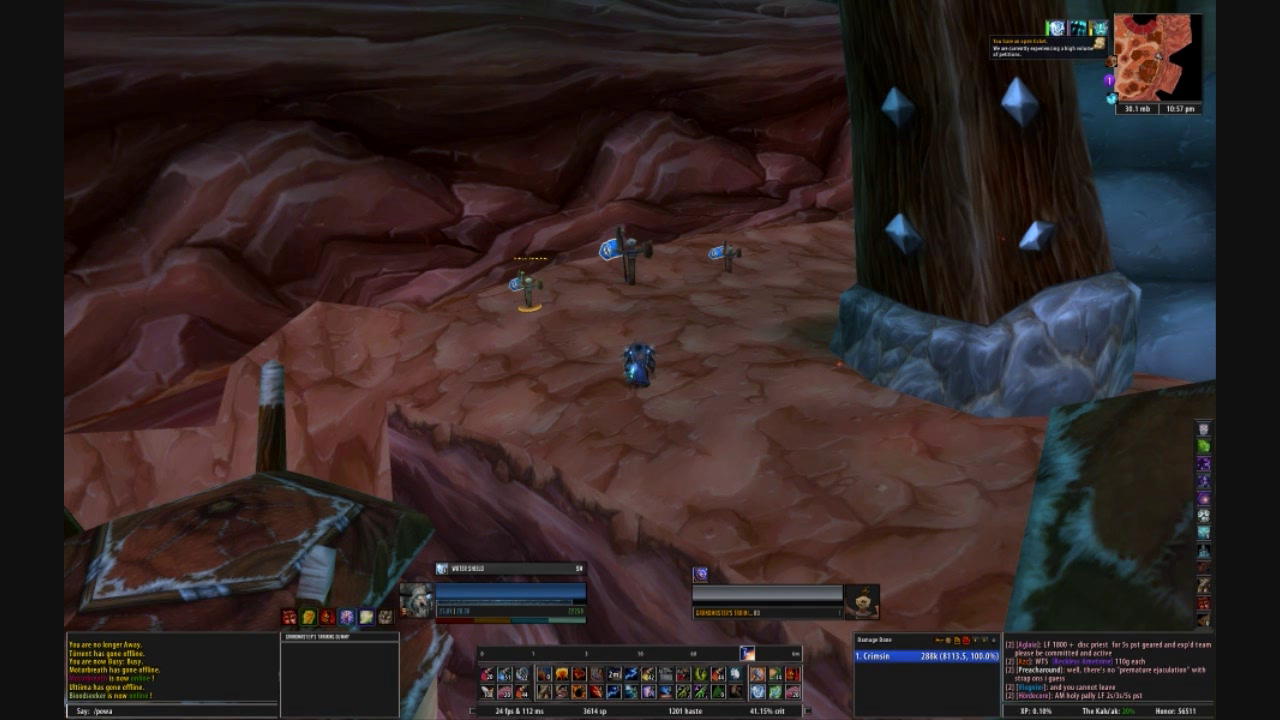
text(a)
key(Return)
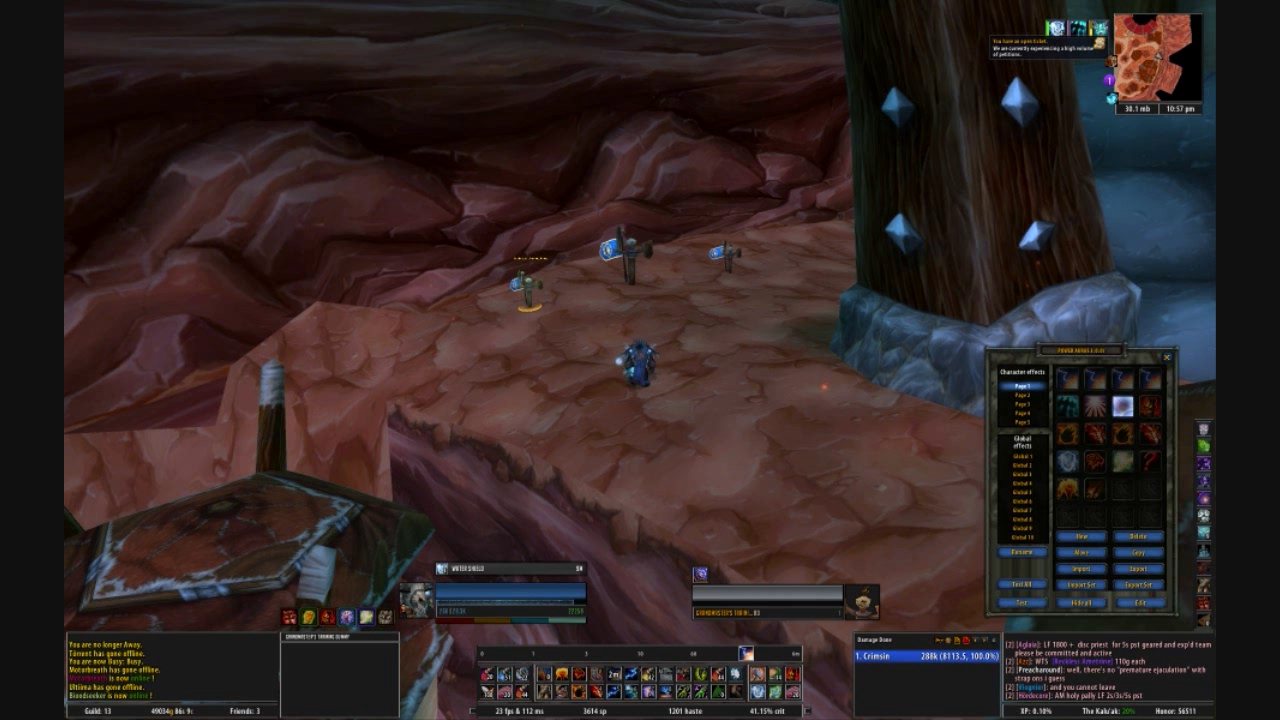
drag(1080, 351, 486, 256)
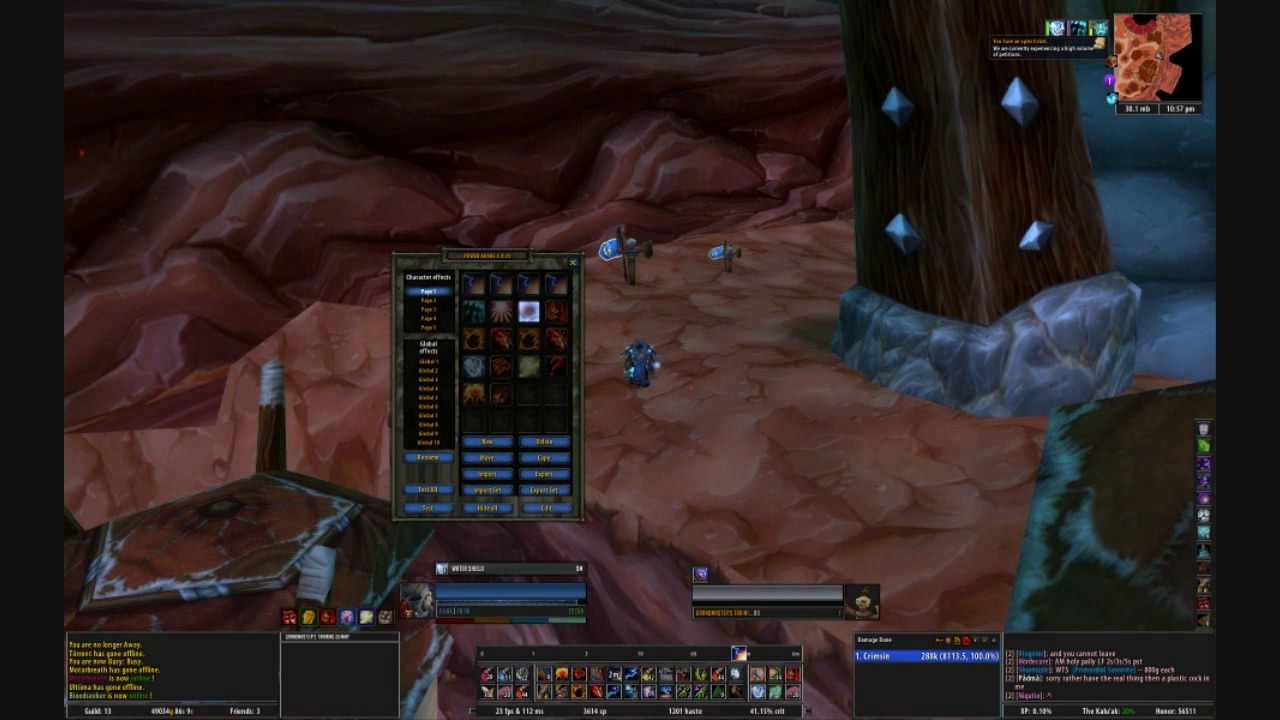
Step: Preview the first two Elemental Mastery cooldown effects on Page 1 and open the first one in the effect editor, moving the aura list aside
double_click(473, 284)
click(501, 284)
click(501, 284)
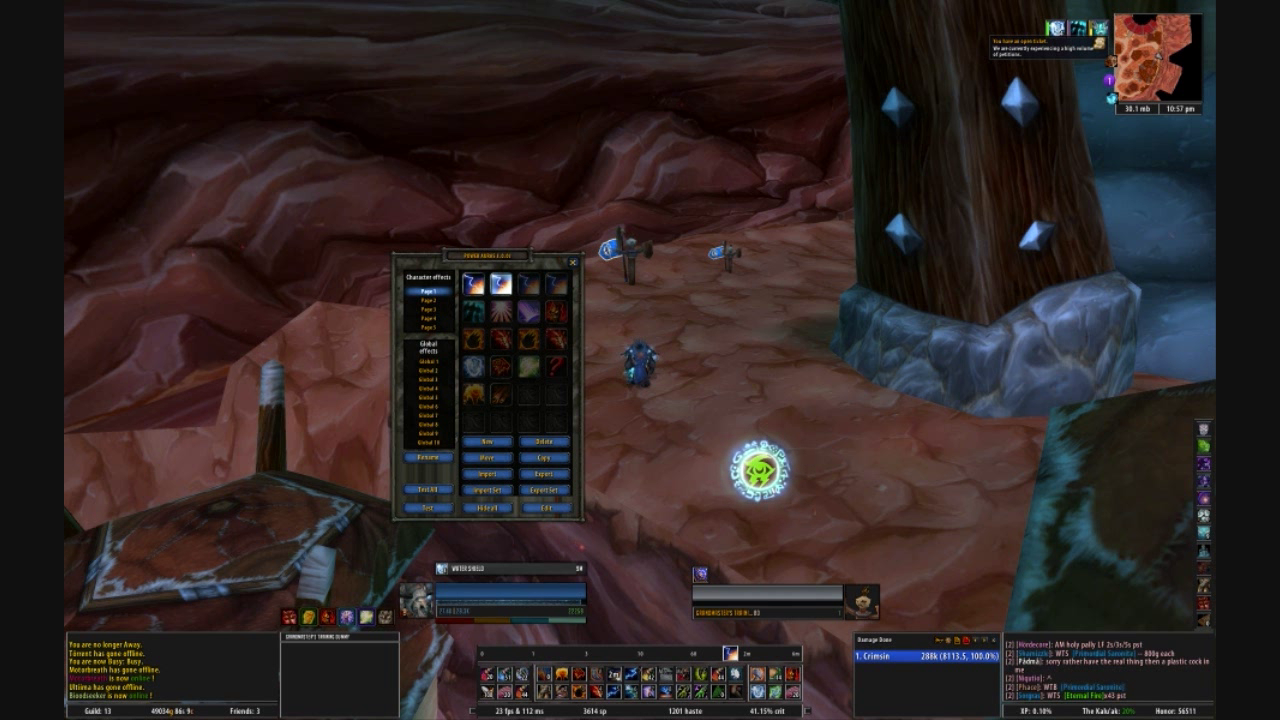
click(474, 284)
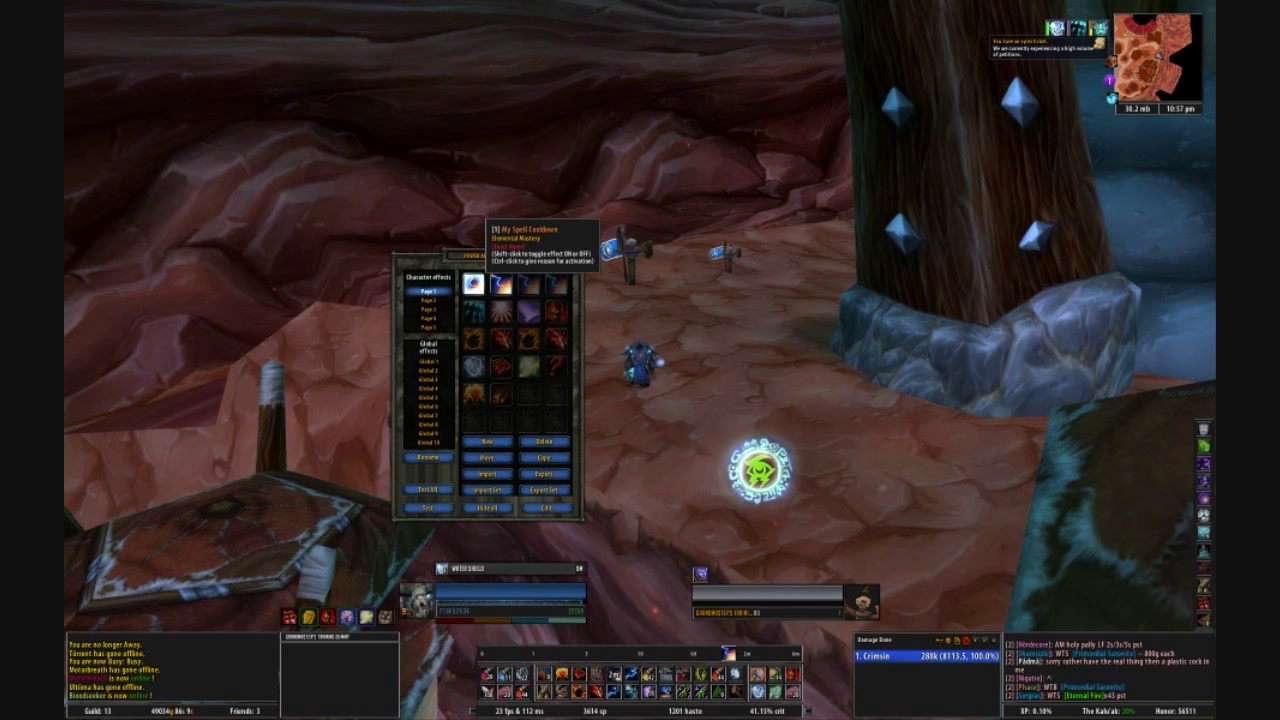
right_click(474, 284)
drag(540, 257, 1061, 286)
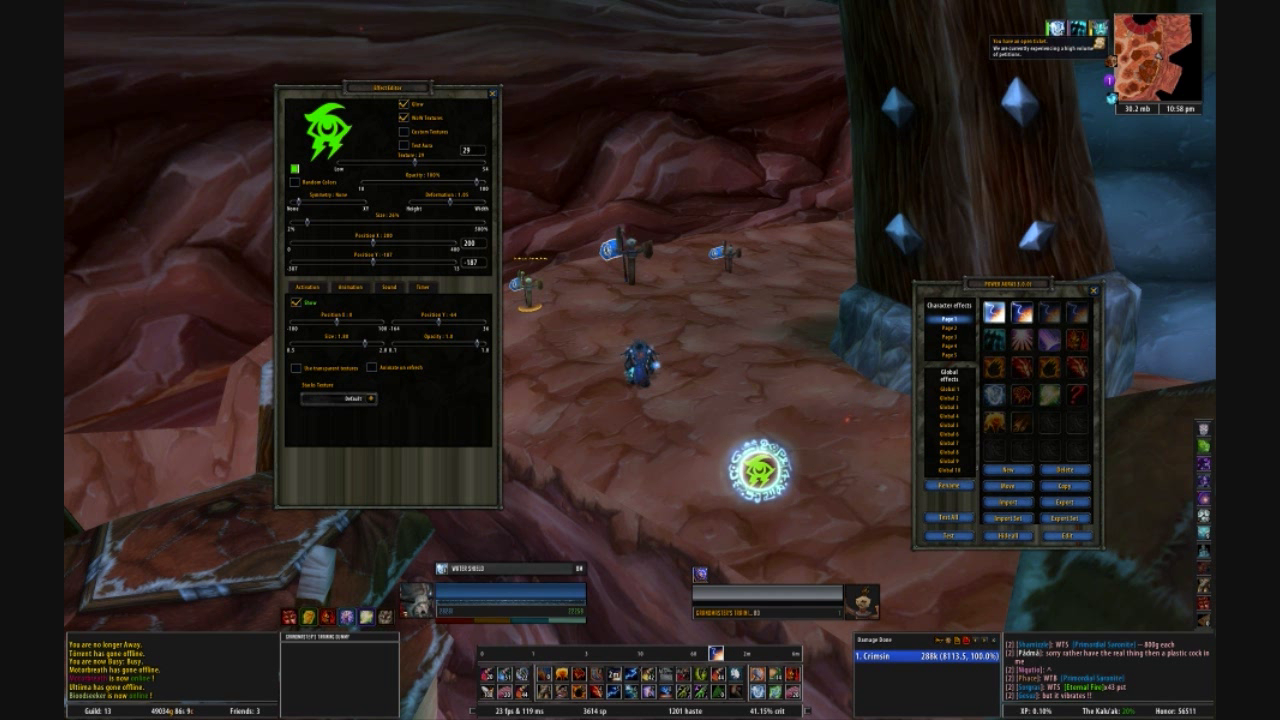
Step: Review the first effect's activation and animation settings and choose thunder.wav as its additional starting sound
click(307, 287)
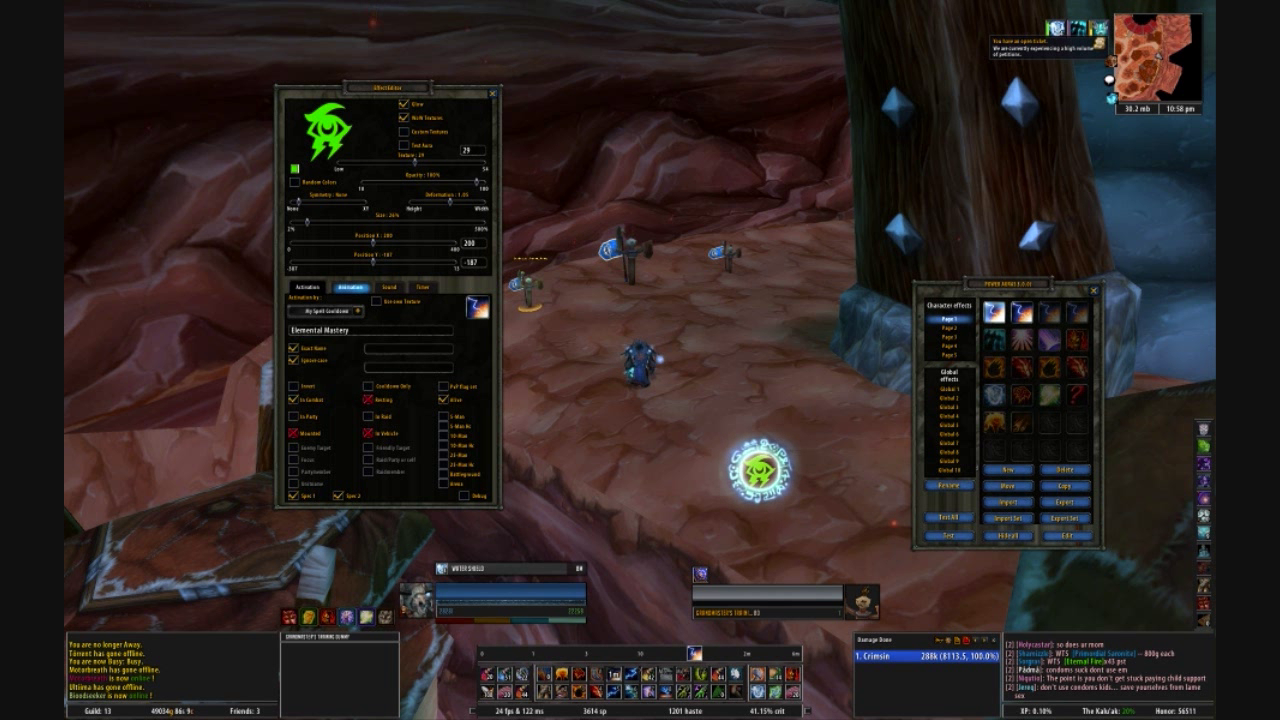
click(350, 287)
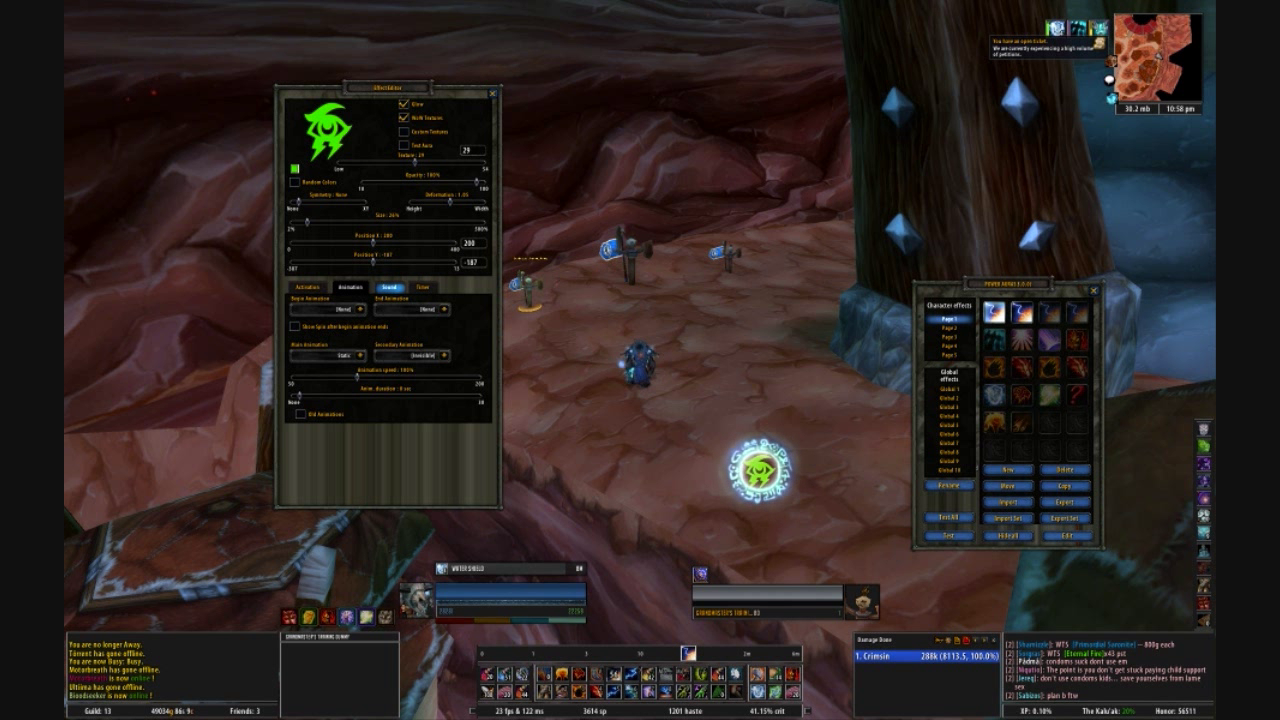
click(389, 287)
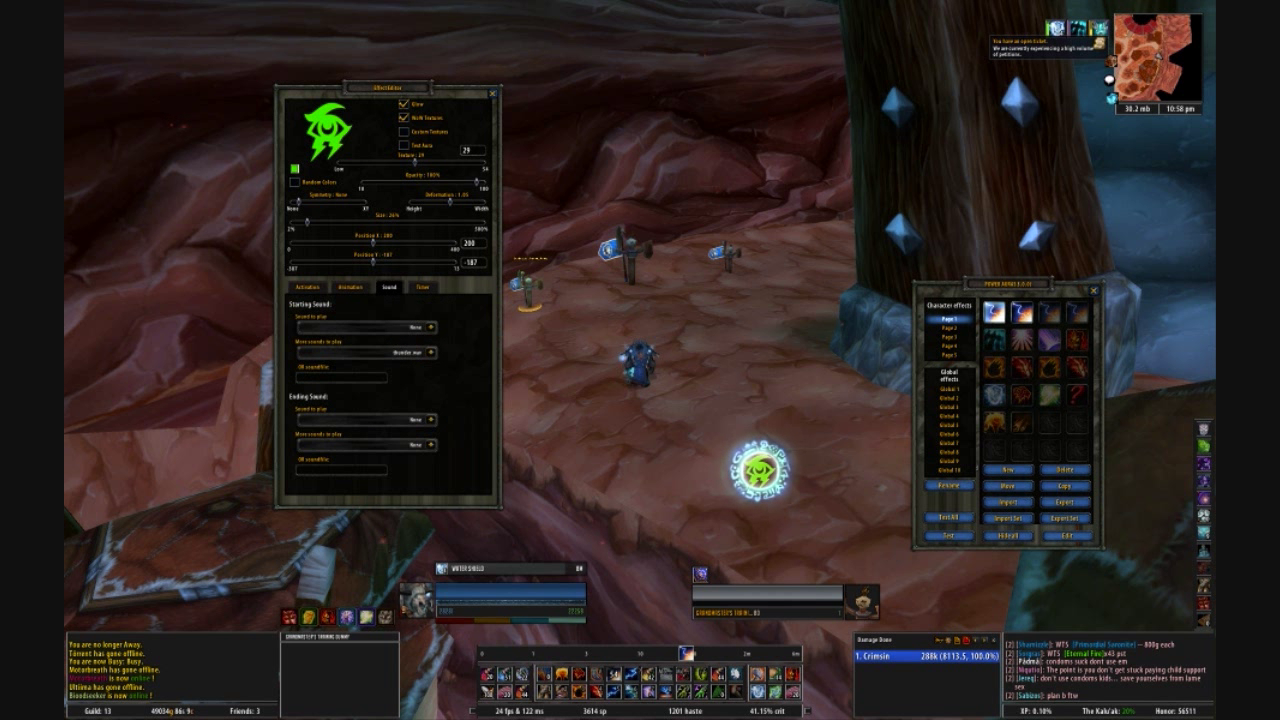
click(431, 352)
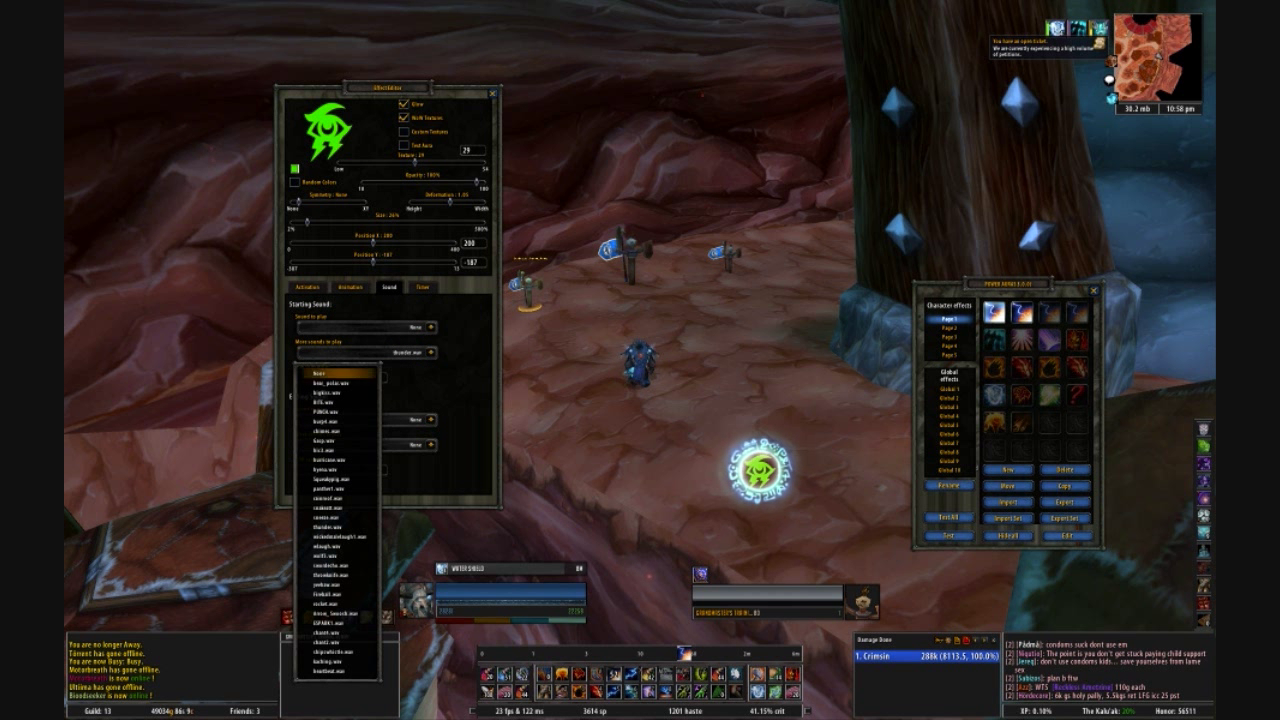
click(336, 527)
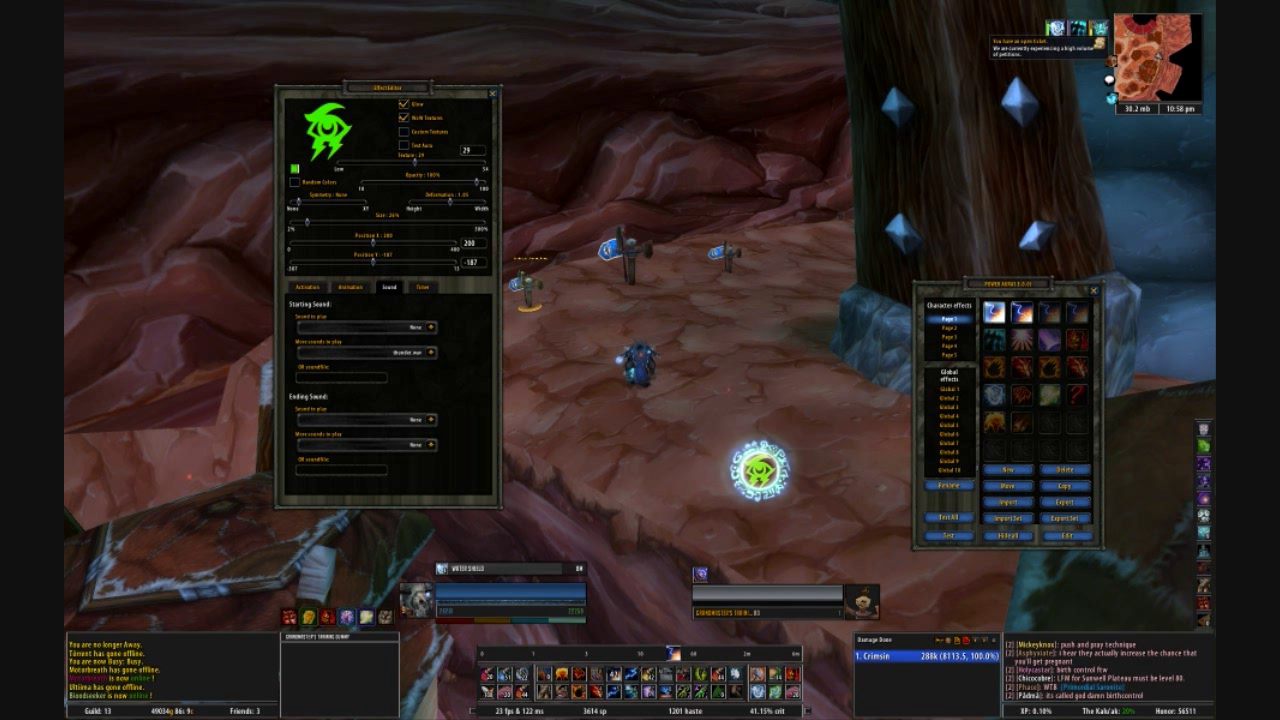
Step: Review the activation settings of the second Elemental Mastery effect and choose Pulse as its main animation
click(1021, 313)
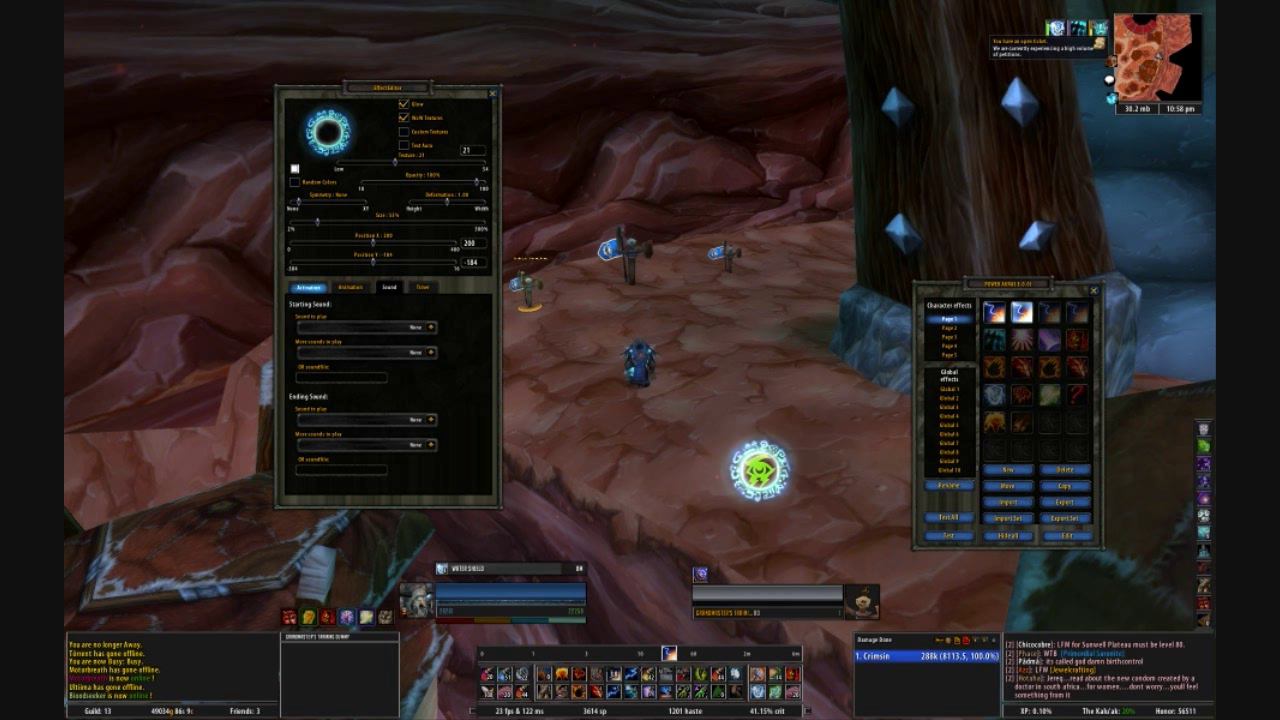
click(307, 287)
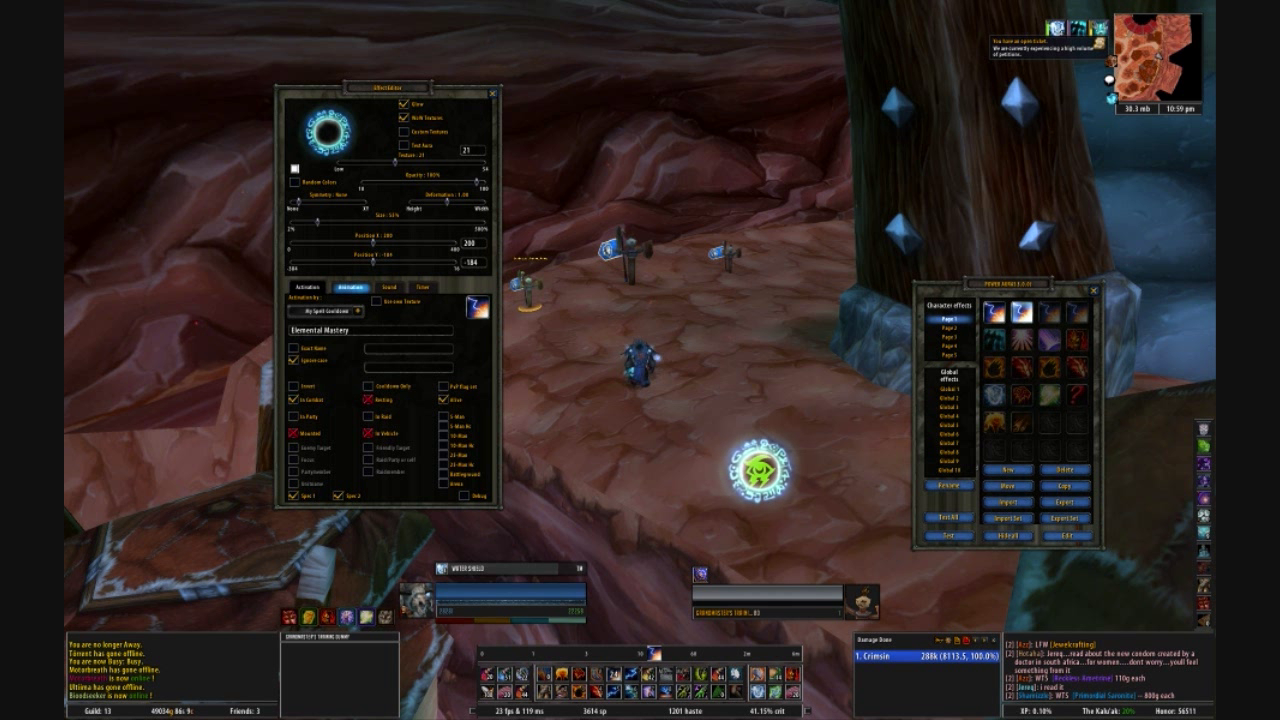
click(350, 287)
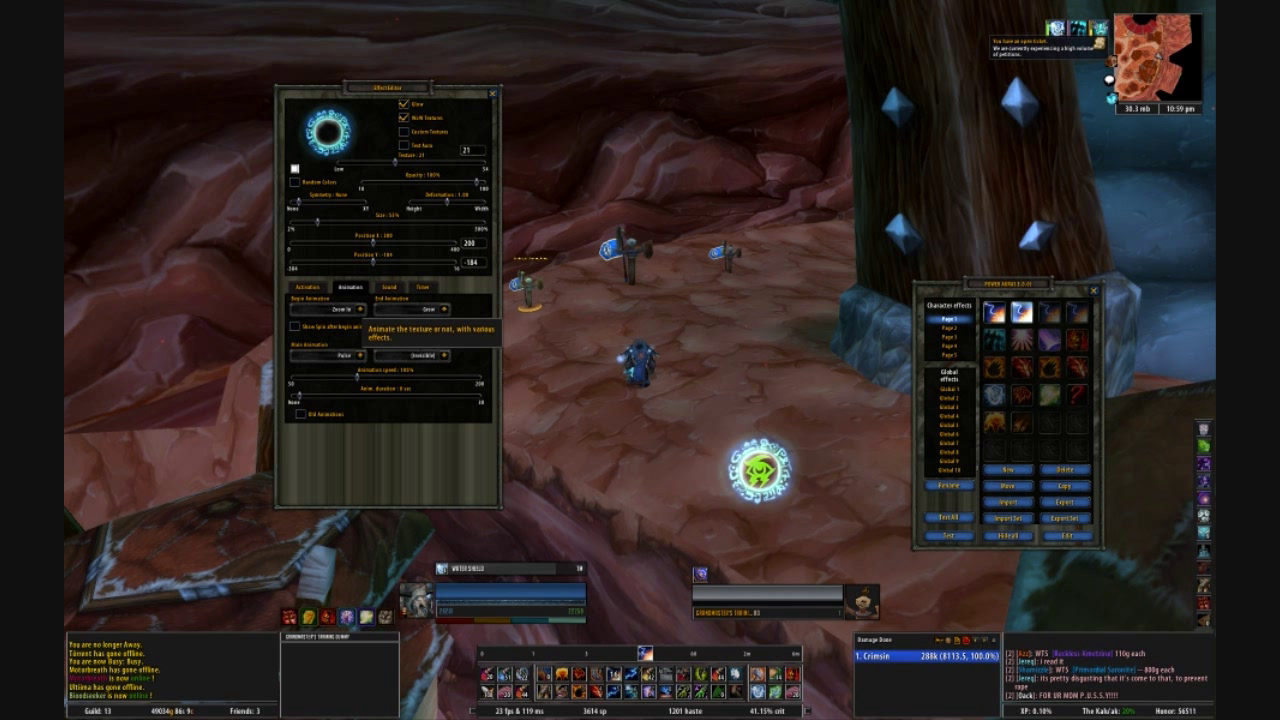
click(360, 355)
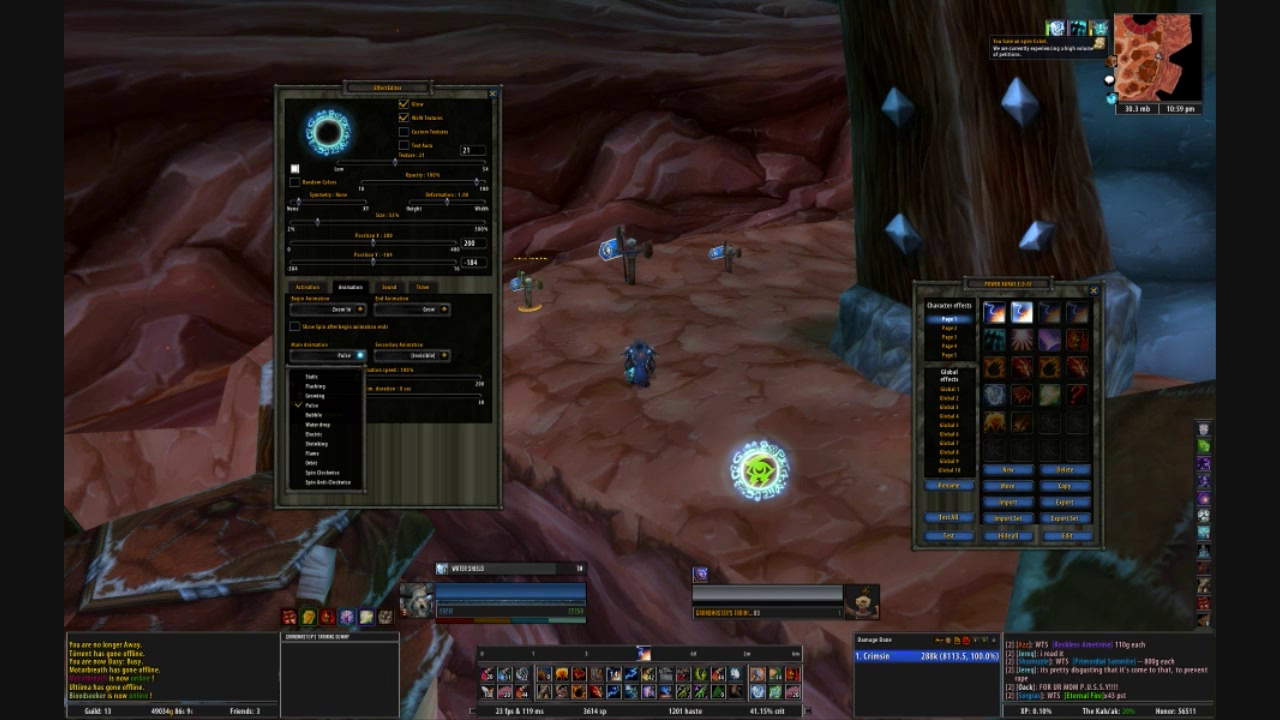
click(314, 404)
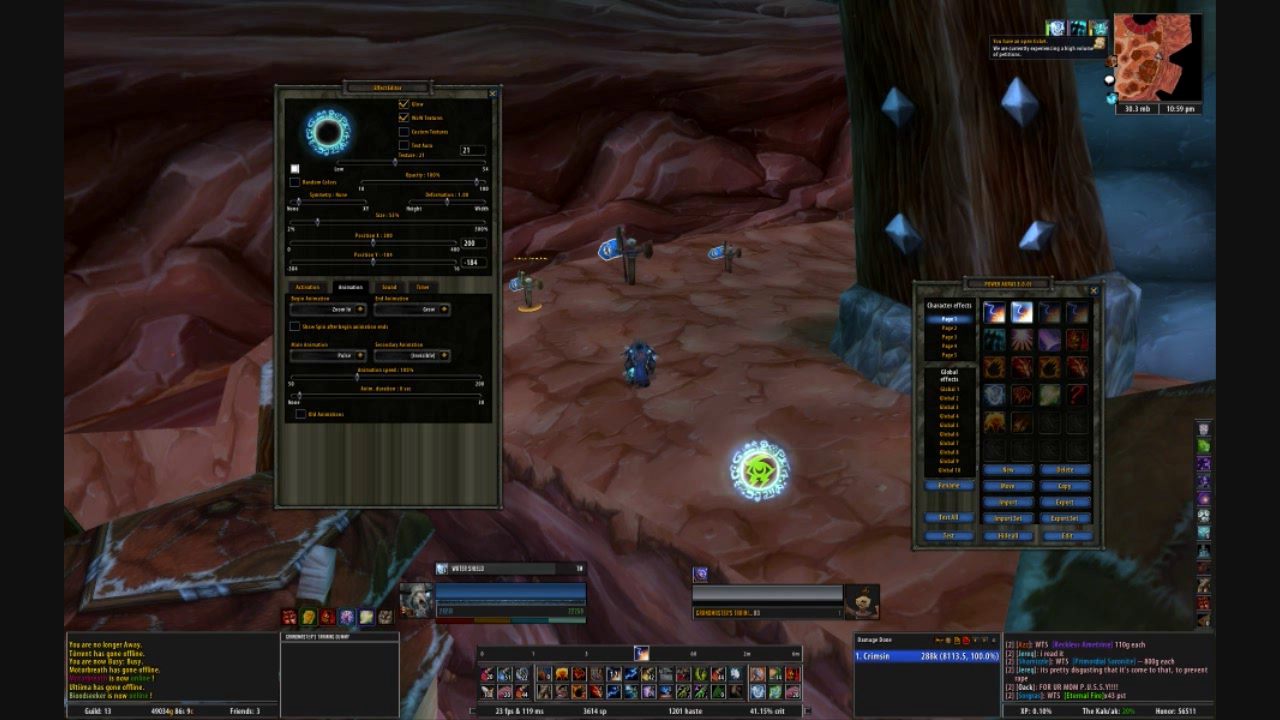
Step: Check the ring effect's sound and timer settings and close the effect editor
click(389, 287)
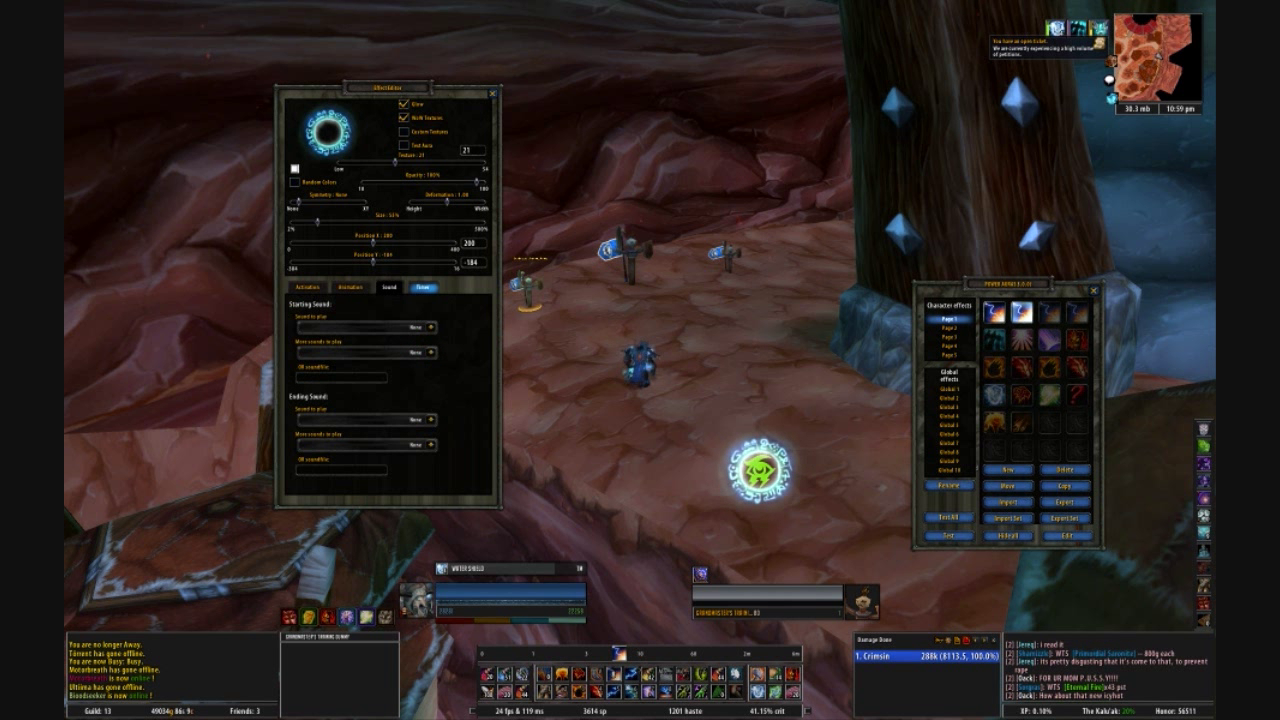
click(422, 288)
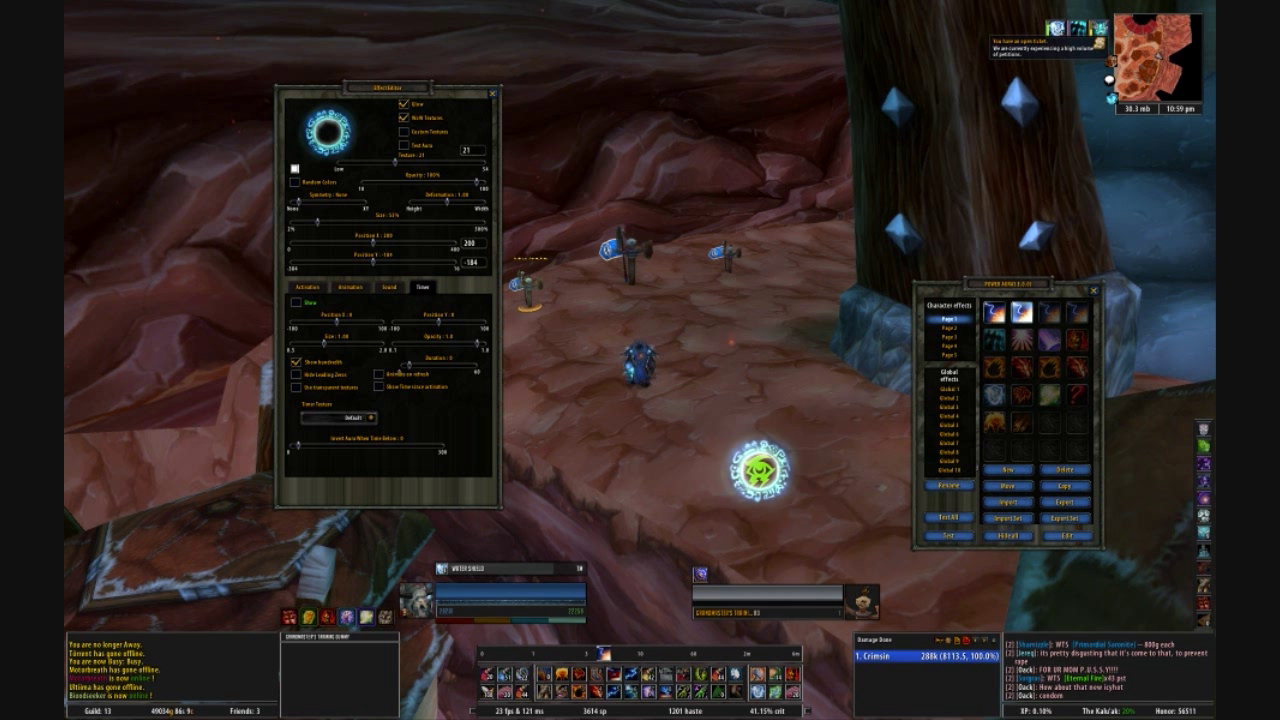
click(492, 93)
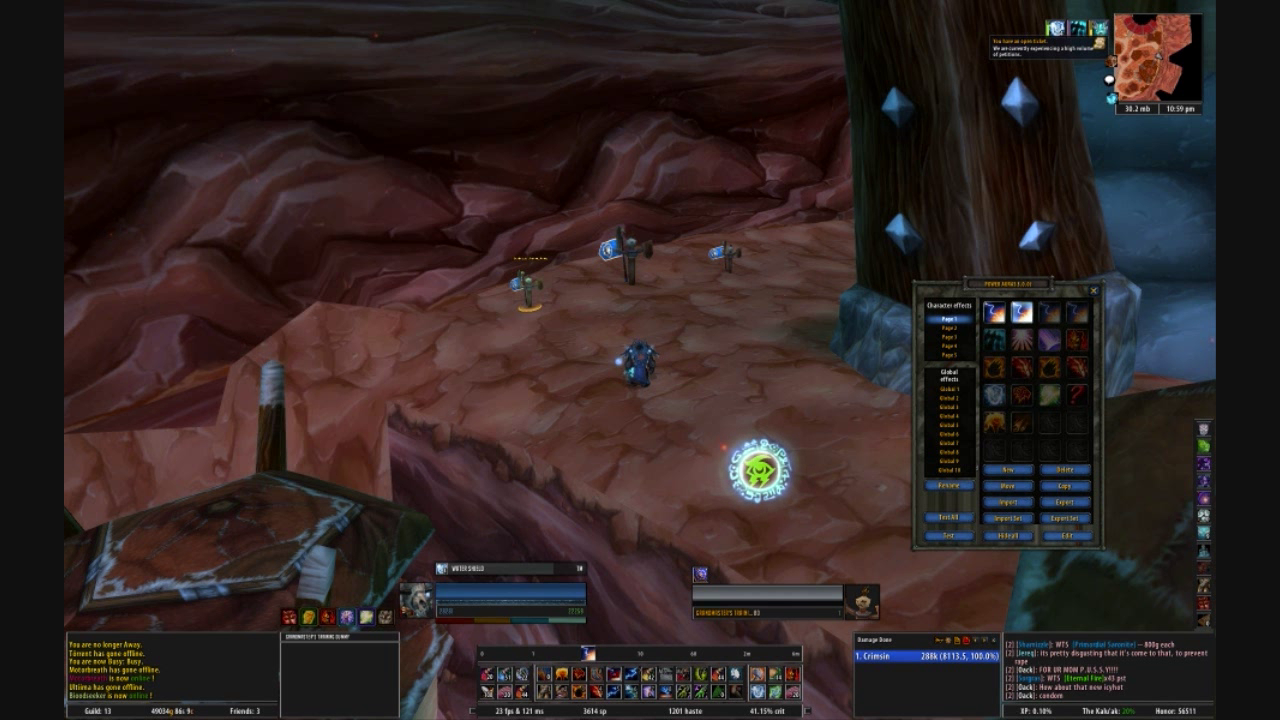
Step: Hide the previews of the first two effects and show the third and fourth Elemental Mastery buff effects instead
click(994, 313)
click(994, 313)
click(1021, 313)
click(1021, 313)
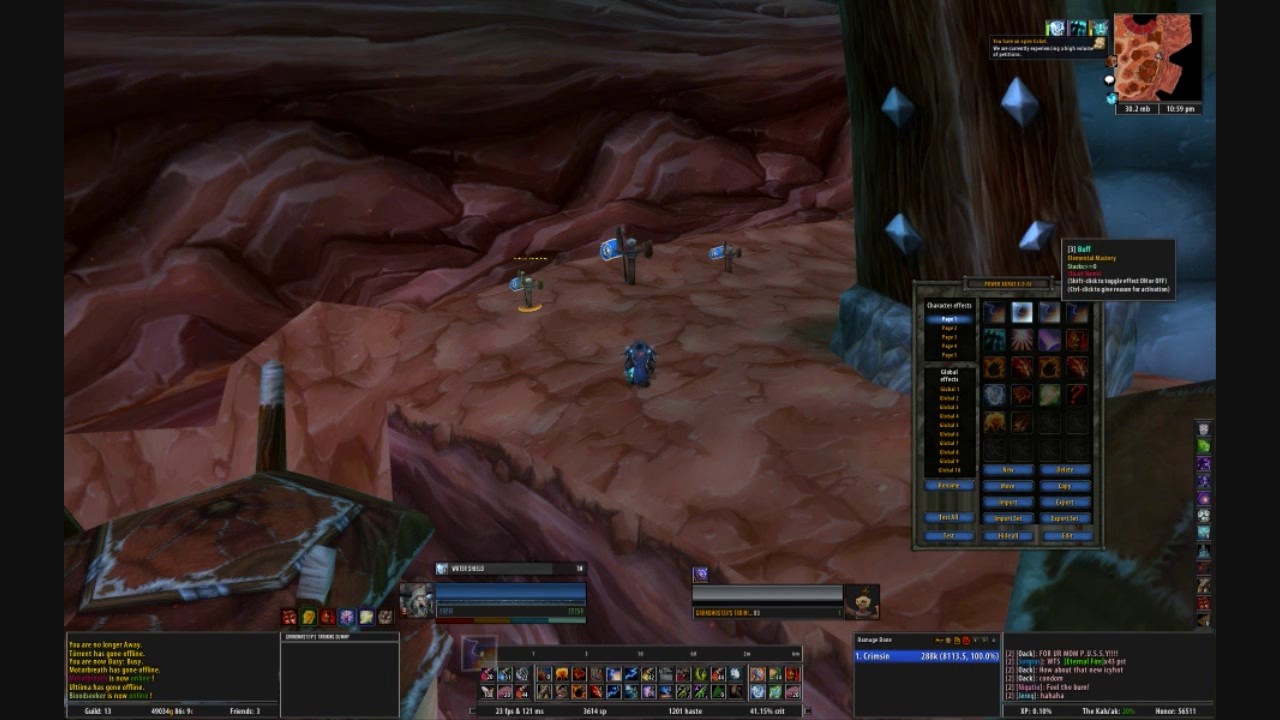
click(1049, 313)
click(1049, 313)
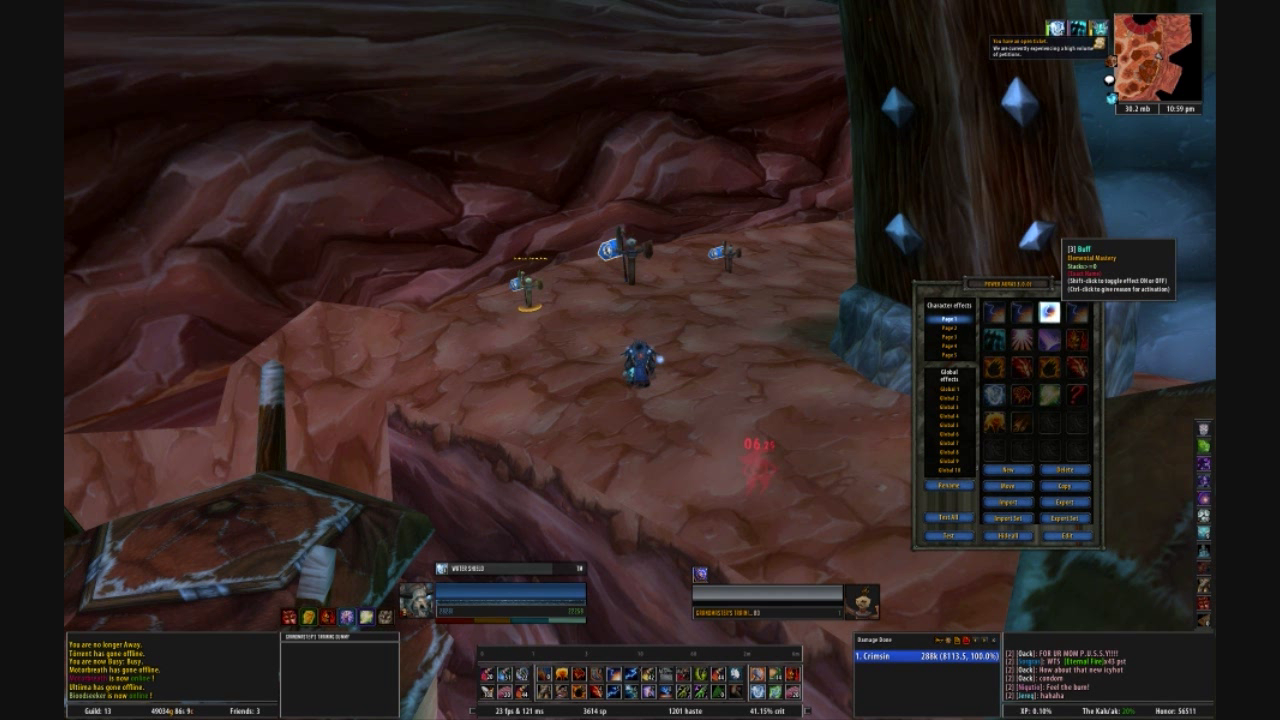
click(1077, 313)
click(1077, 313)
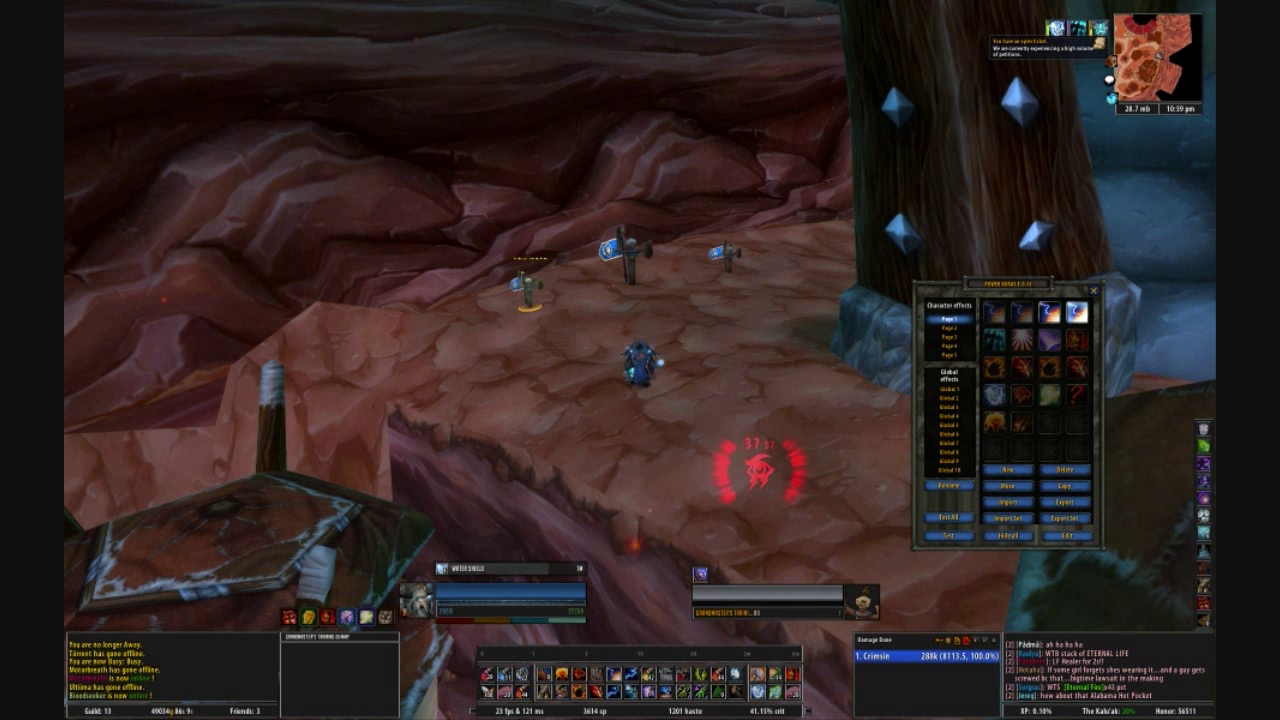
Step: Open the third effect in the editor and examine its activation, animation, sound and timer settings
click(1050, 313)
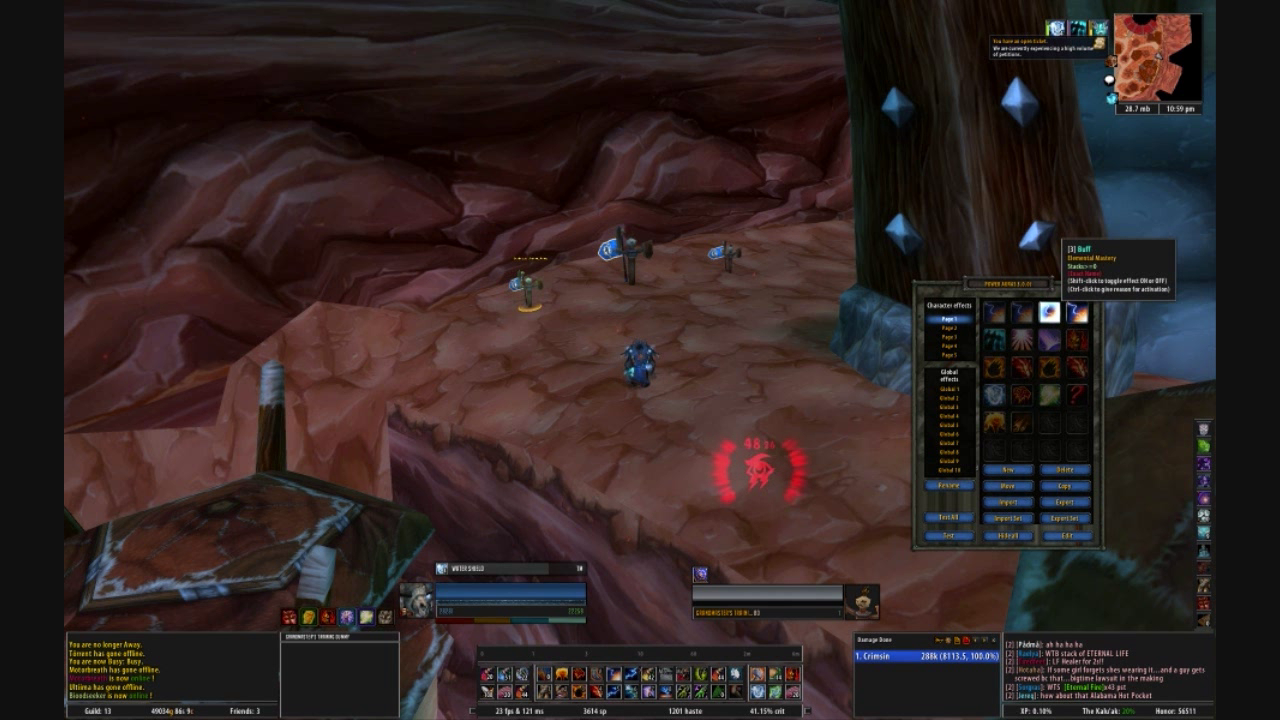
click(1049, 311)
click(307, 287)
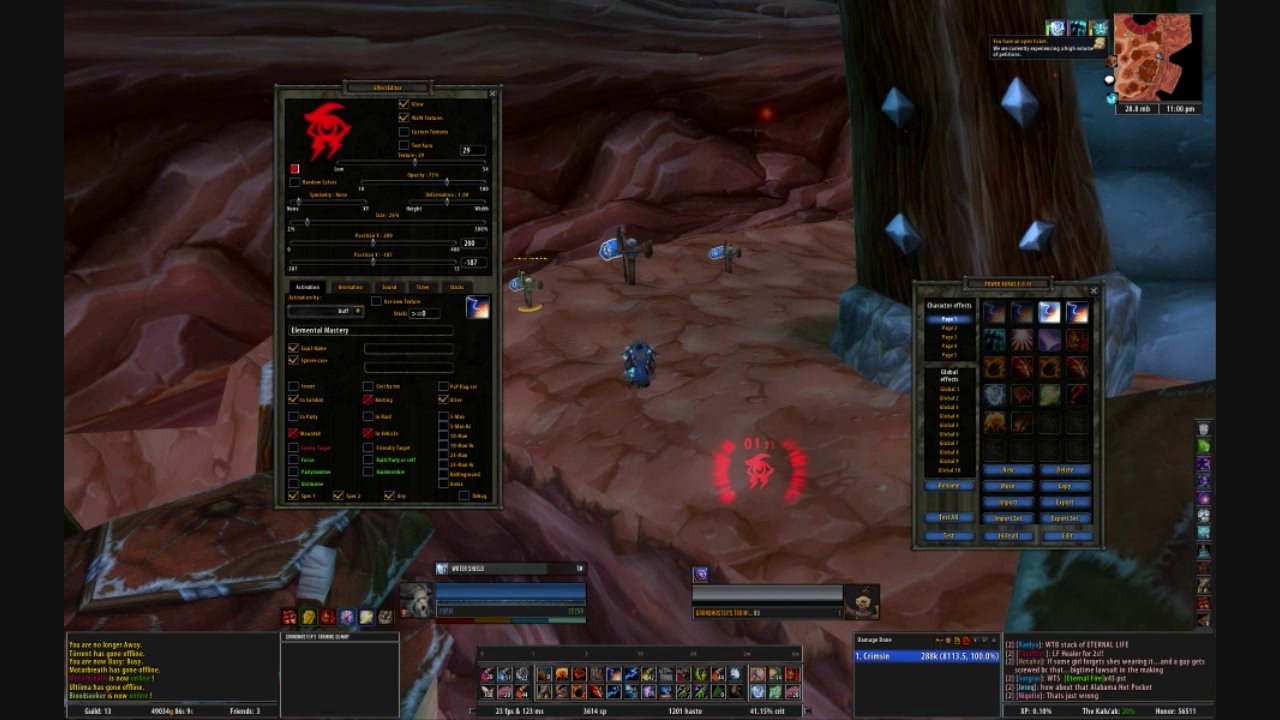
click(350, 287)
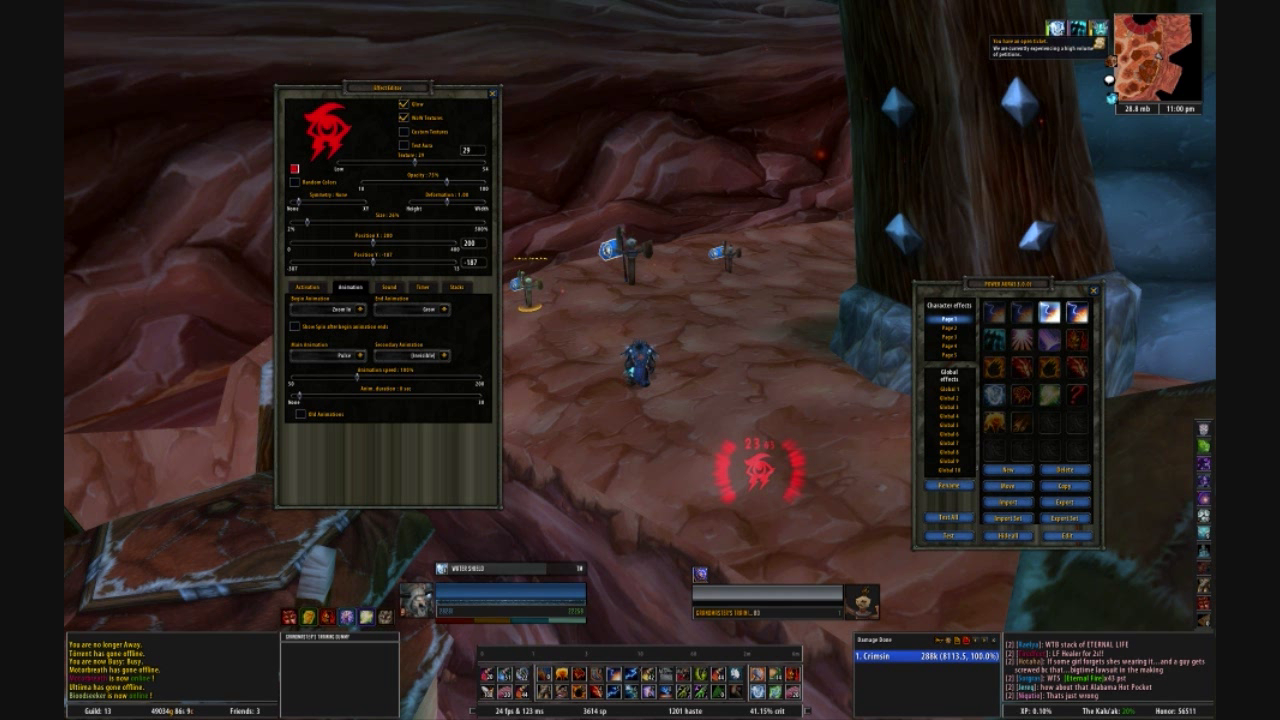
click(389, 287)
click(423, 287)
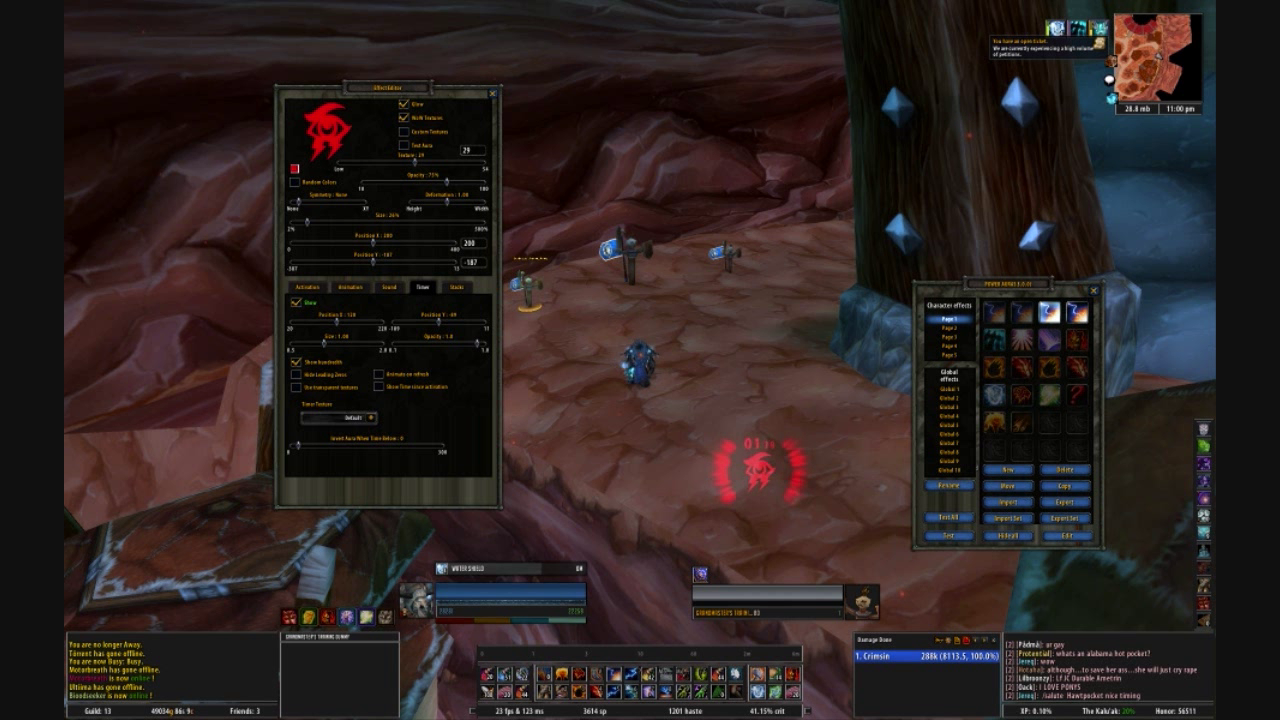
Step: Examine the fourth effect's activation settings and its main and secondary animation options
click(1076, 312)
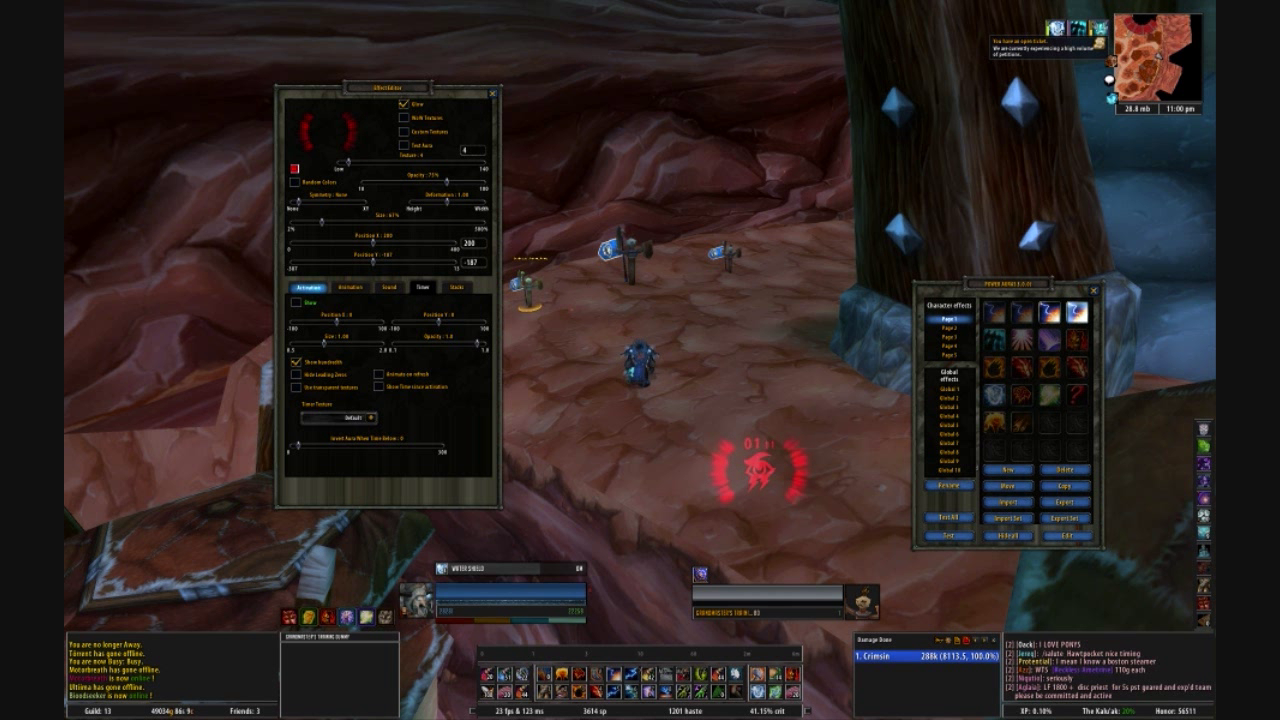
click(307, 287)
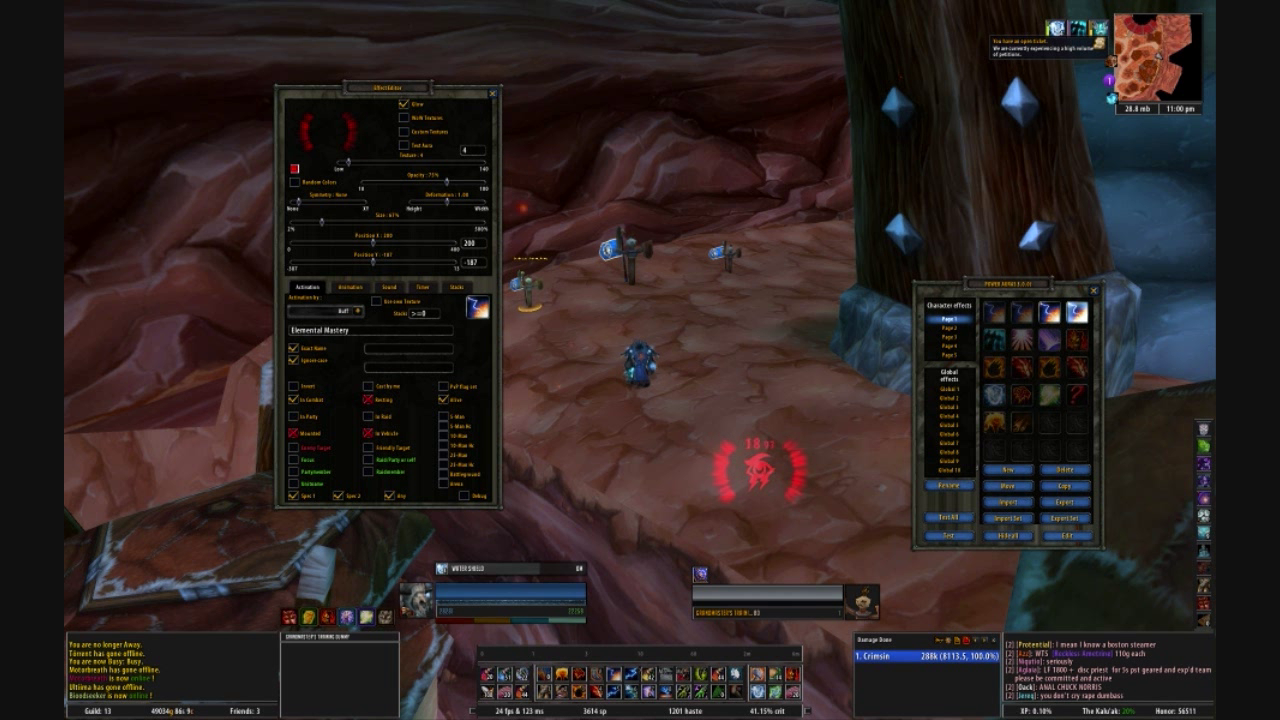
click(350, 287)
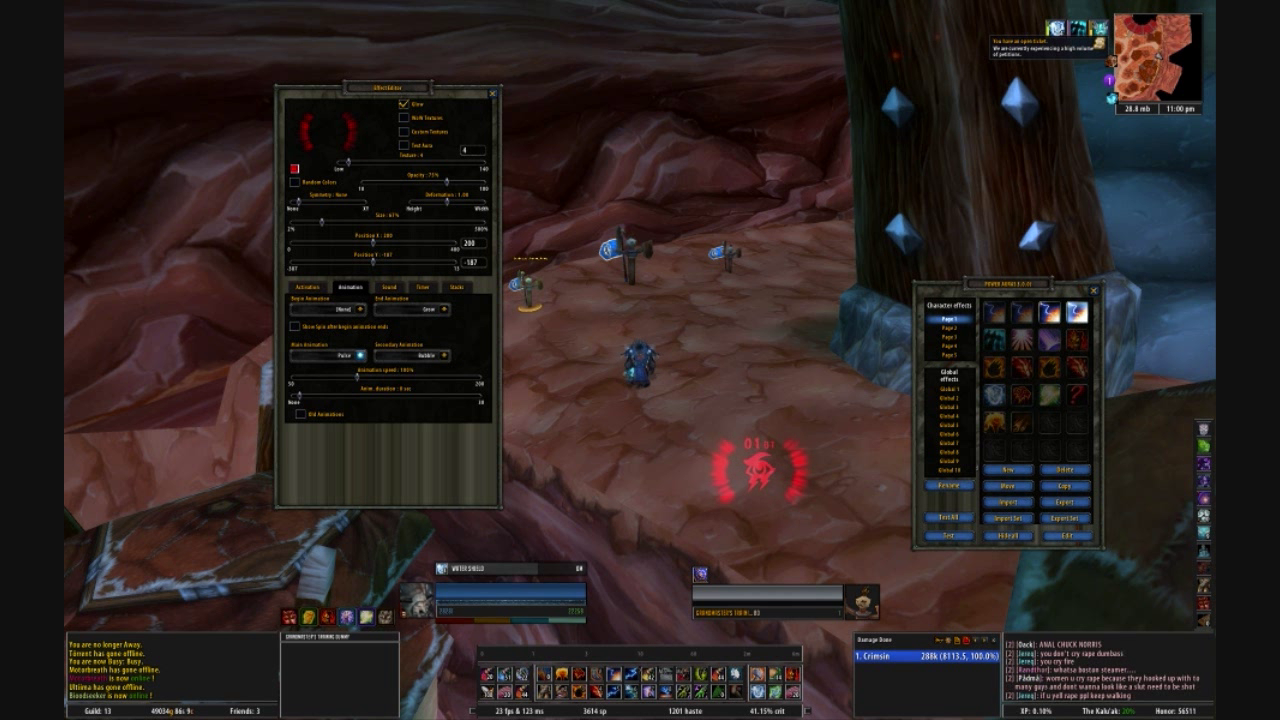
click(361, 355)
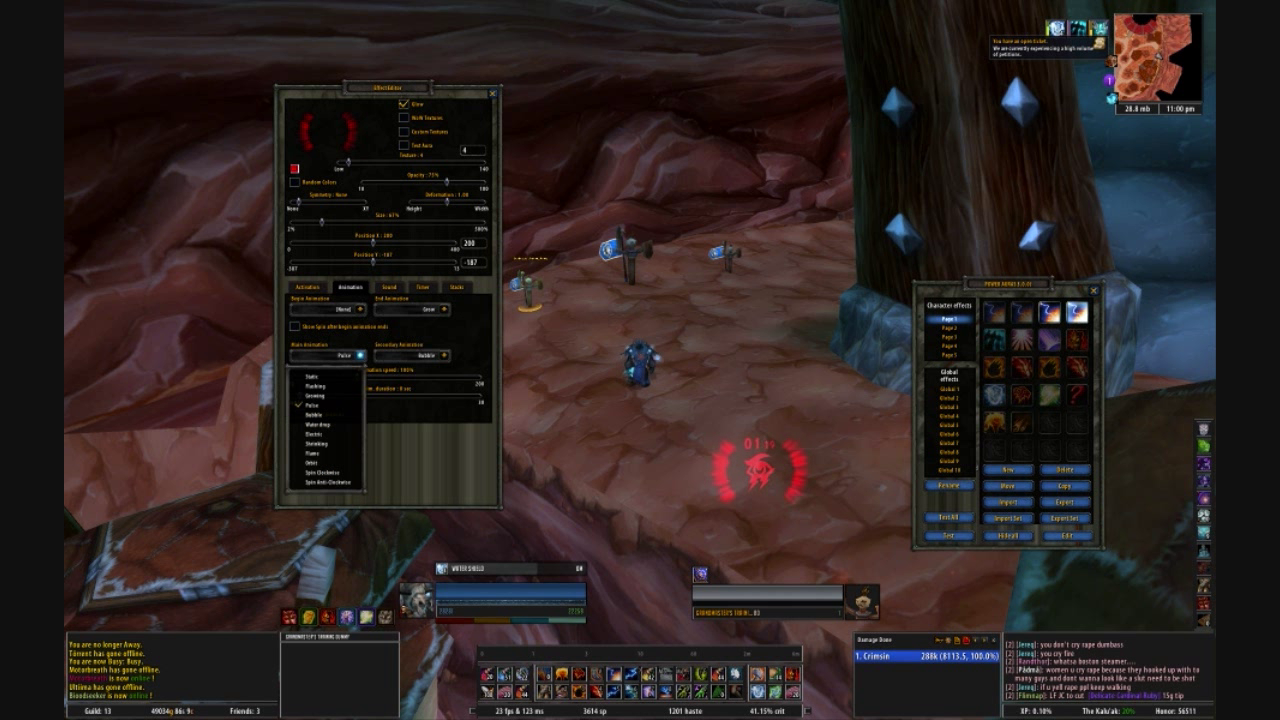
click(361, 355)
click(445, 355)
click(445, 355)
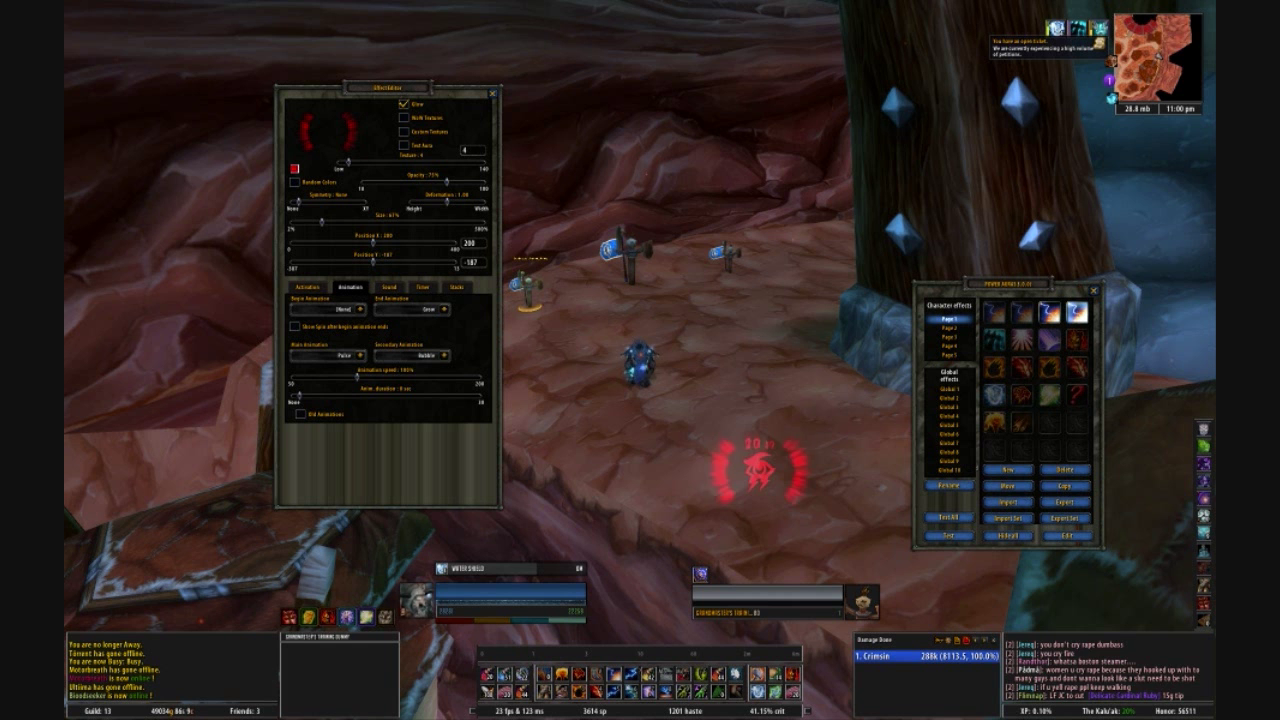
Step: Close the effect editor and the Power Auras window, and move the character toward the training dummies
click(492, 93)
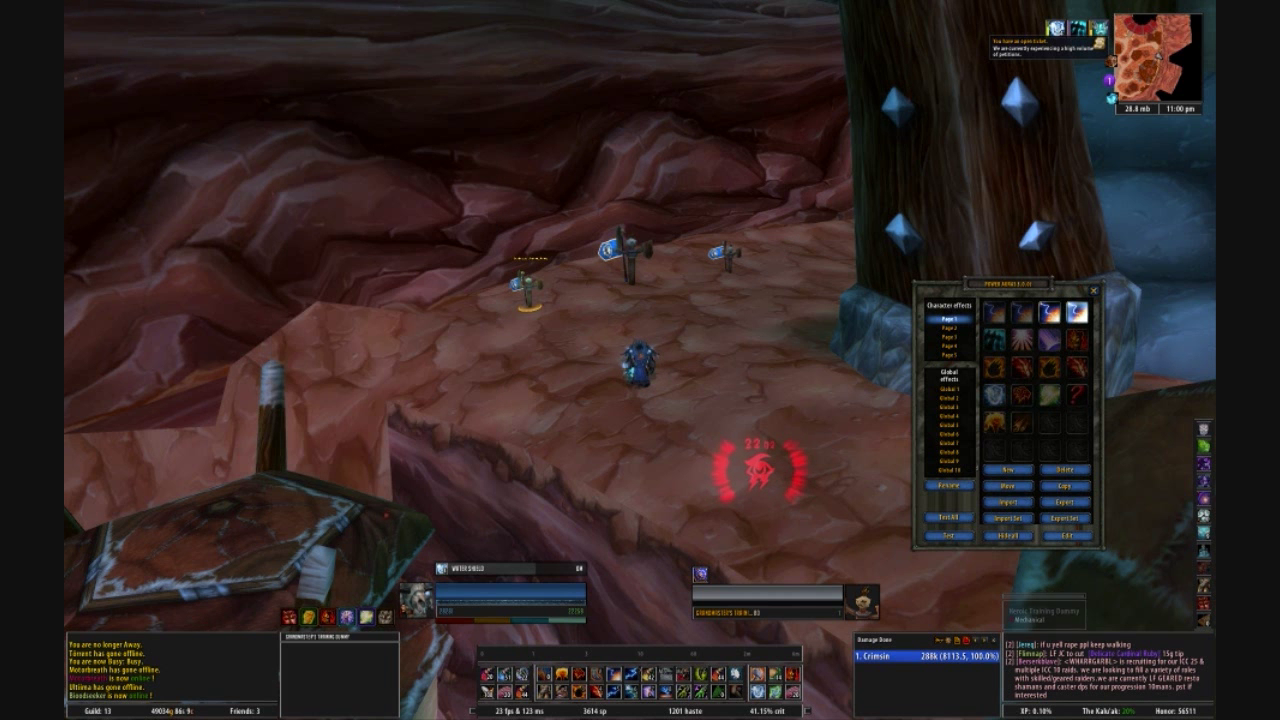
click(1094, 291)
drag(690, 212, 630, 240)
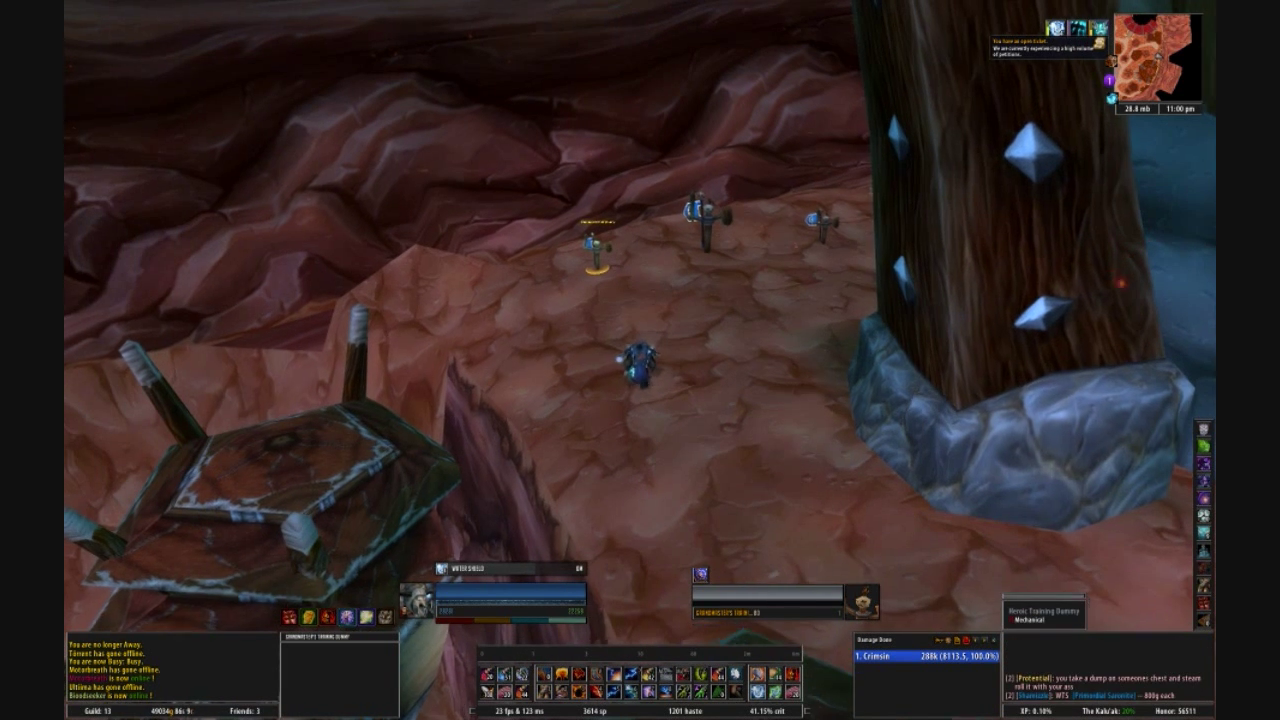
key(w)
key(a)
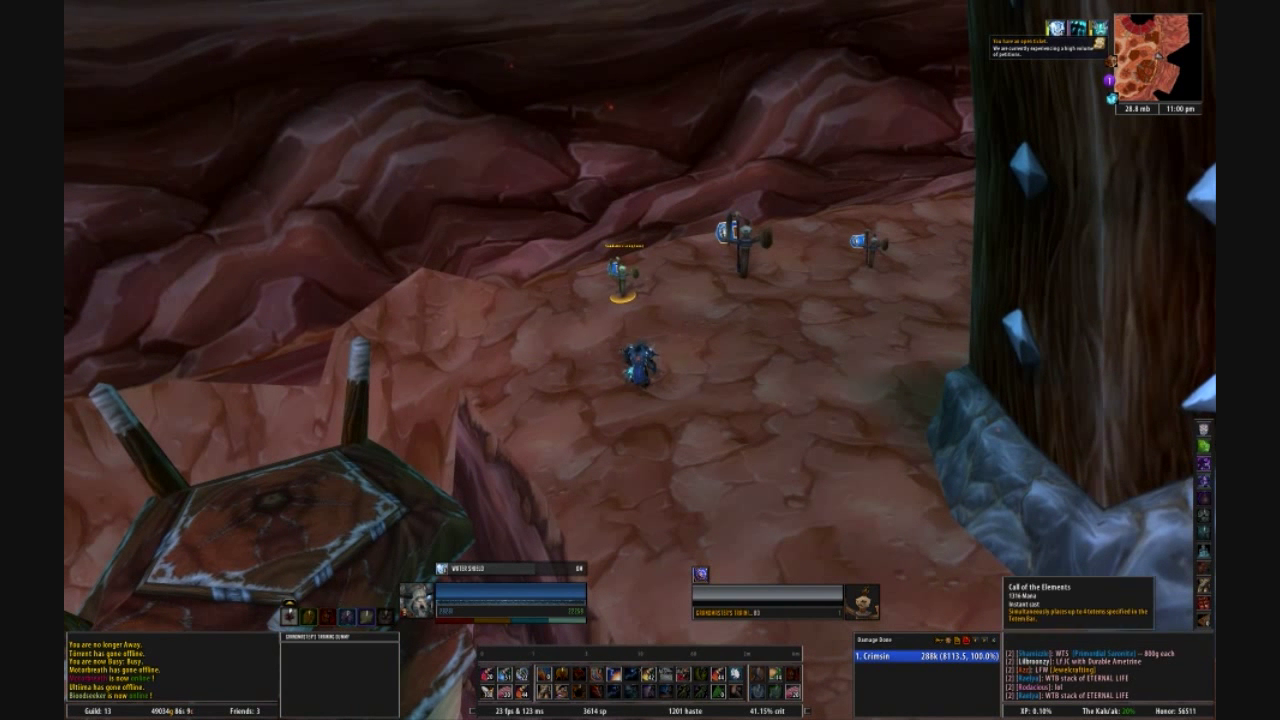
Step: Place the totems with Call of the Elements and cast Flame Shock on the targeted training dummy
key(1)
click(566, 677)
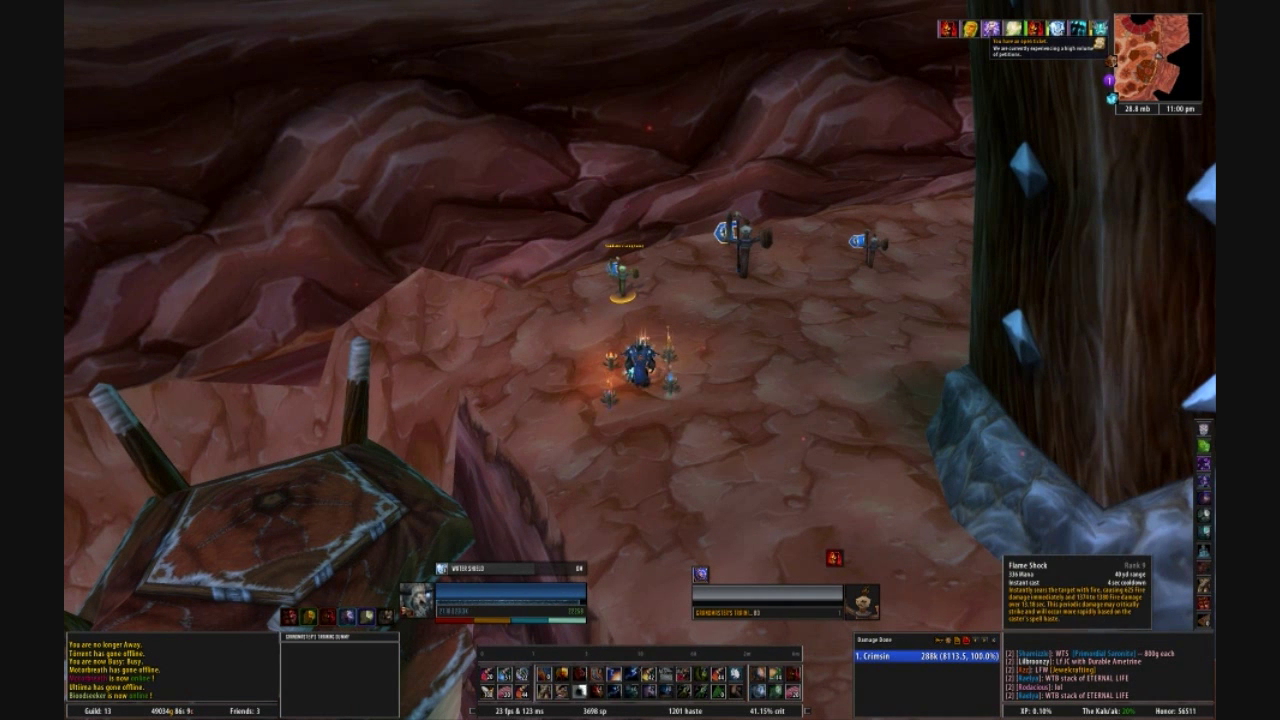
key(3)
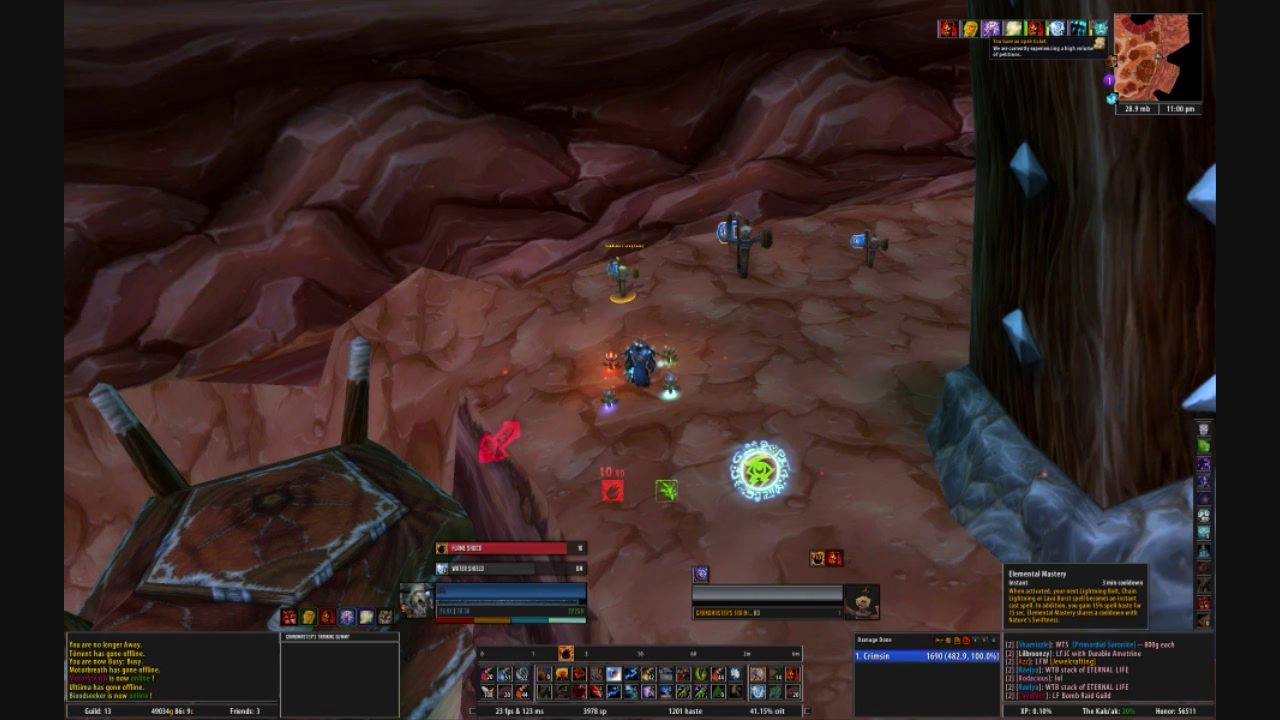
Step: Activate Elemental Mastery and follow it with an instant damage spell on the targeted training dummy
key(d)
key(a)
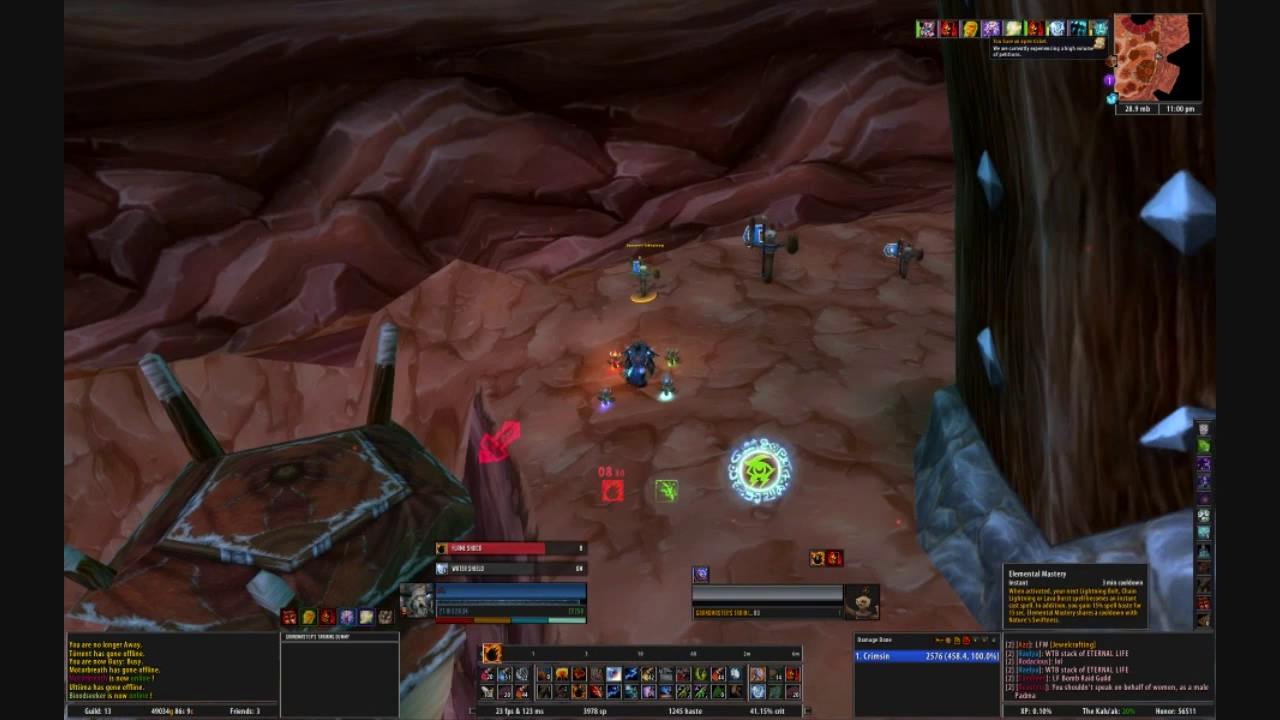
click(614, 675)
key(4)
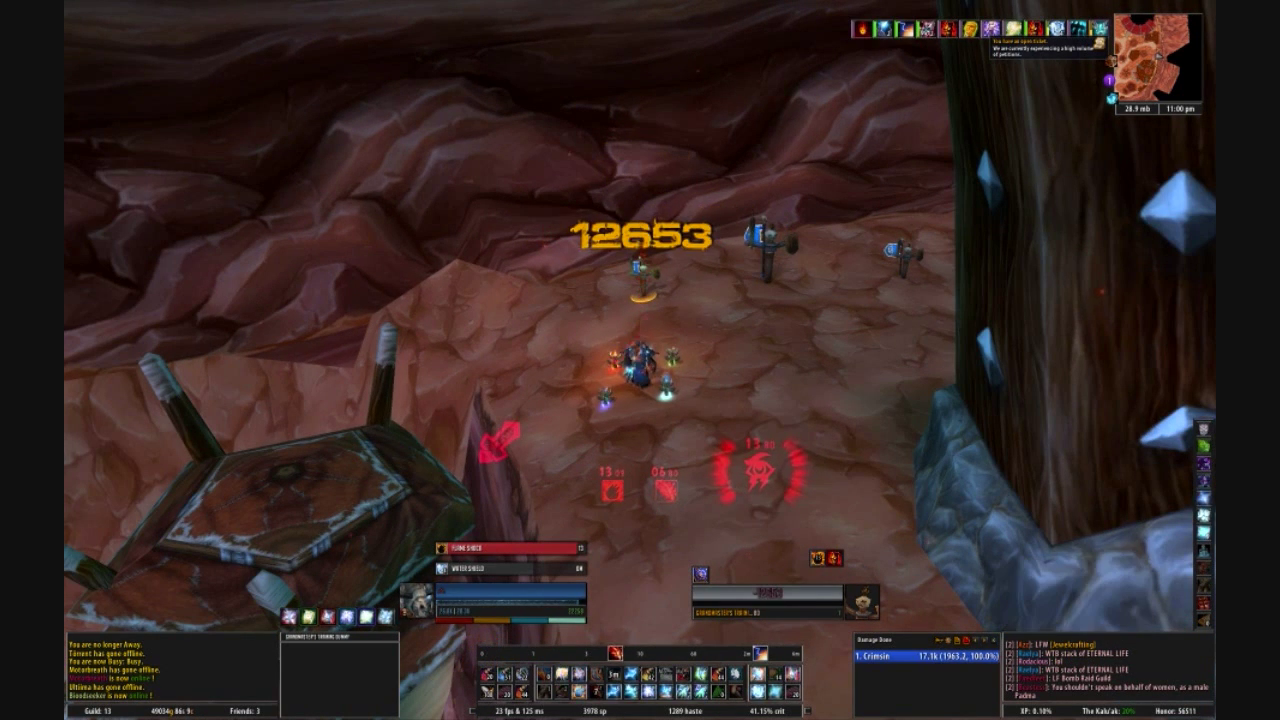
Step: Cast Lightning Bolt repeatedly on the training dummy to trigger the buff effects, and turn the character away from it
key(5)
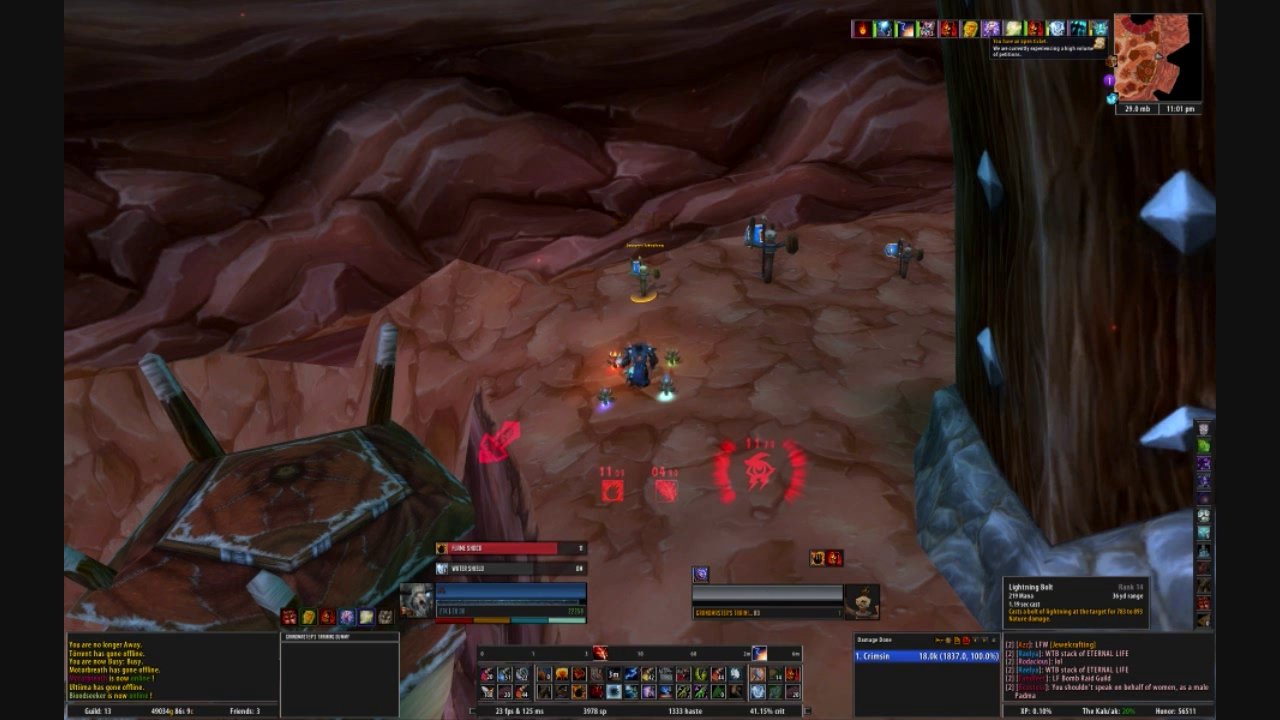
key(5)
key(5)
key(d)
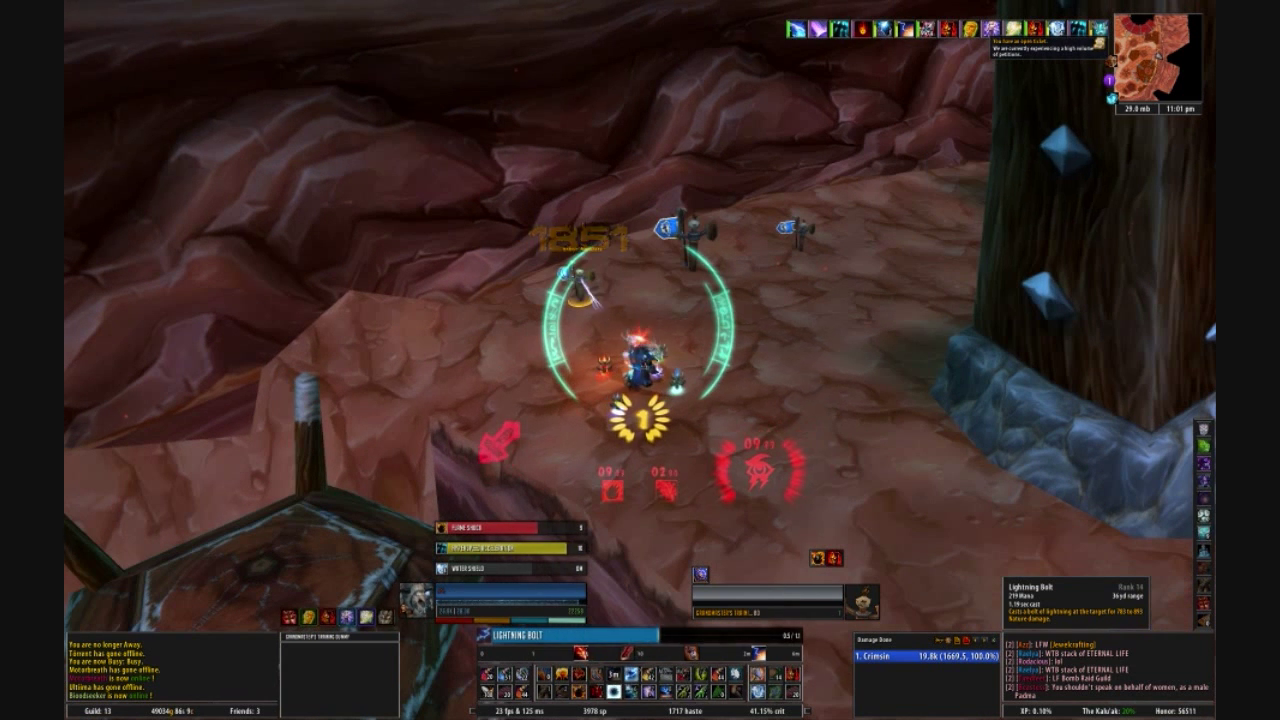
key(5)
key(5)
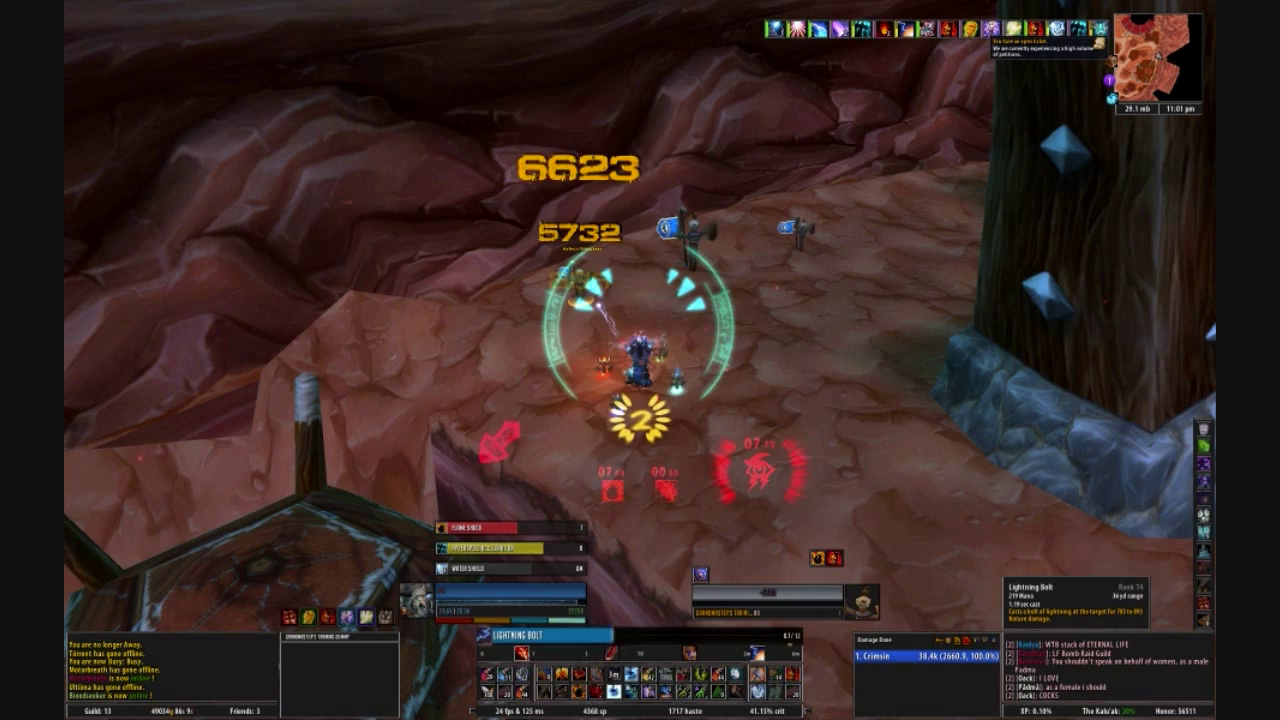
key(5)
key(5)
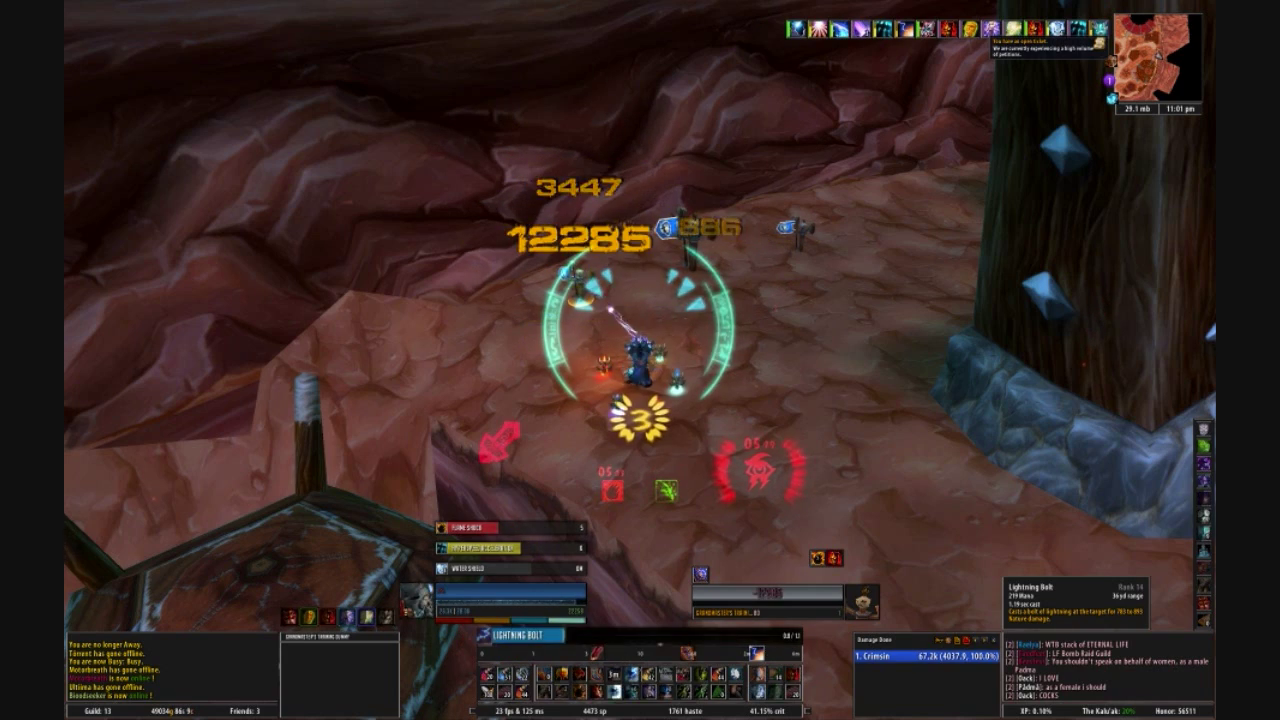
key(5)
key(d)
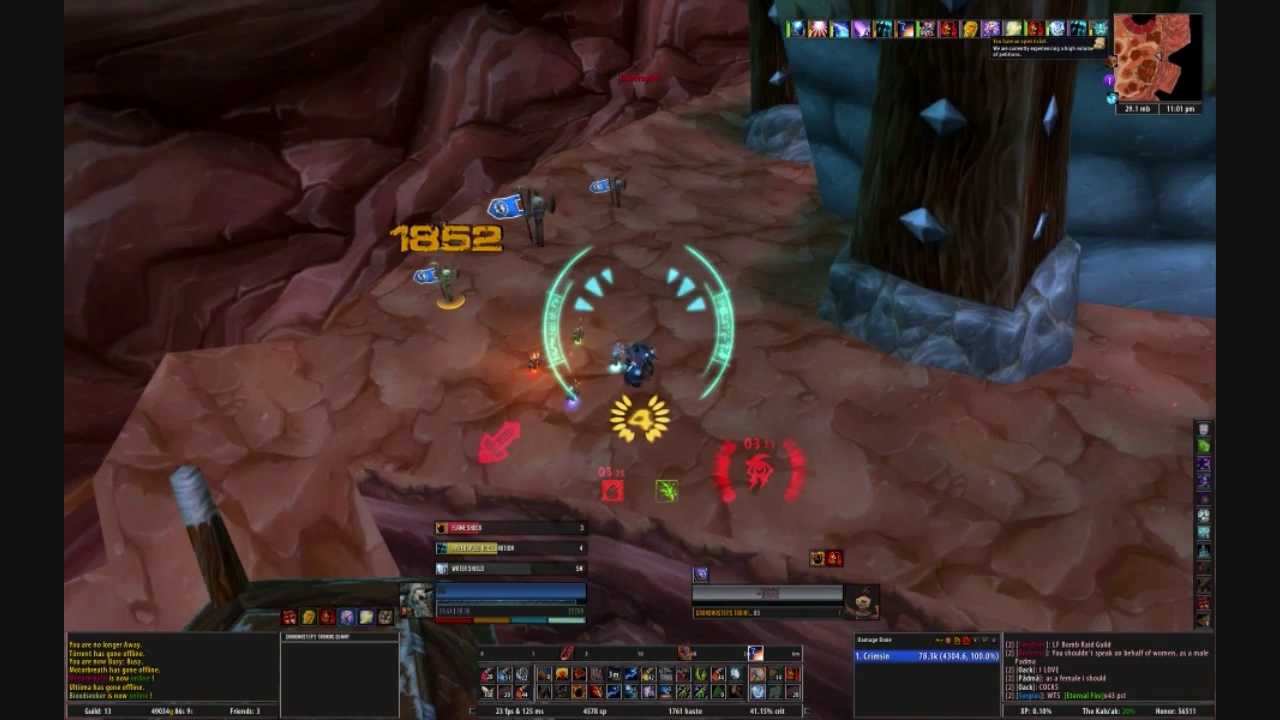
Step: Open the Power Auras window with /powa and open the hyperspeed buff effect in the effect editor
key(Return)
text(/powa)
key(Return)
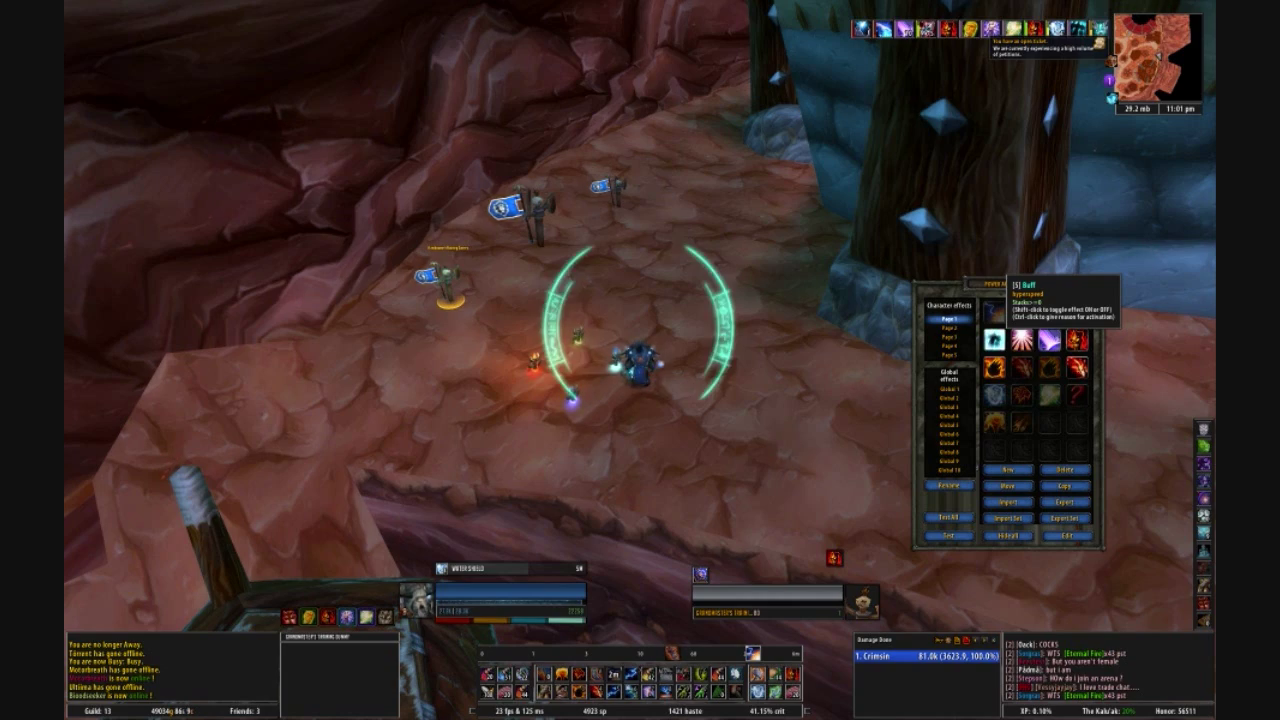
mouse_move(640, 360)
mouse_down()
mouse_move(760, 420)
mouse_move(590, 400)
mouse_move(645, 362)
mouse_up()
right_click(994, 340)
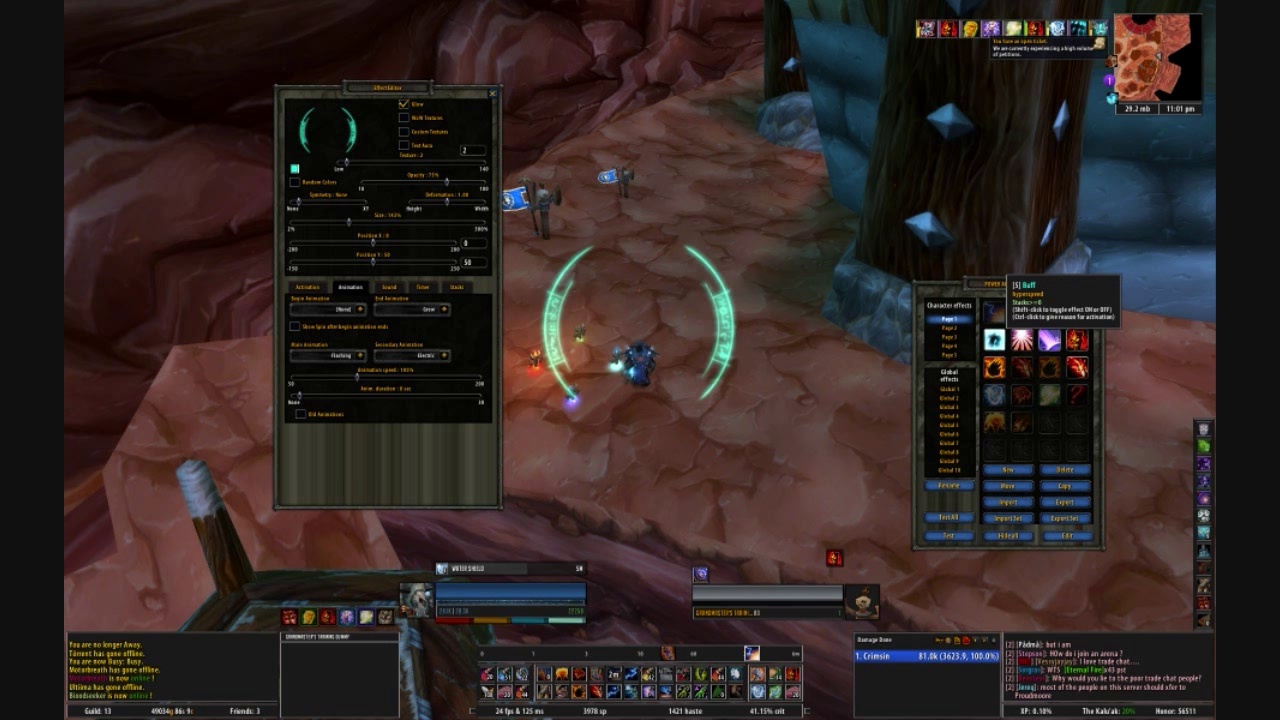
Step: Examine the hyperspeed effect's activation conditions and its animation settings
click(308, 287)
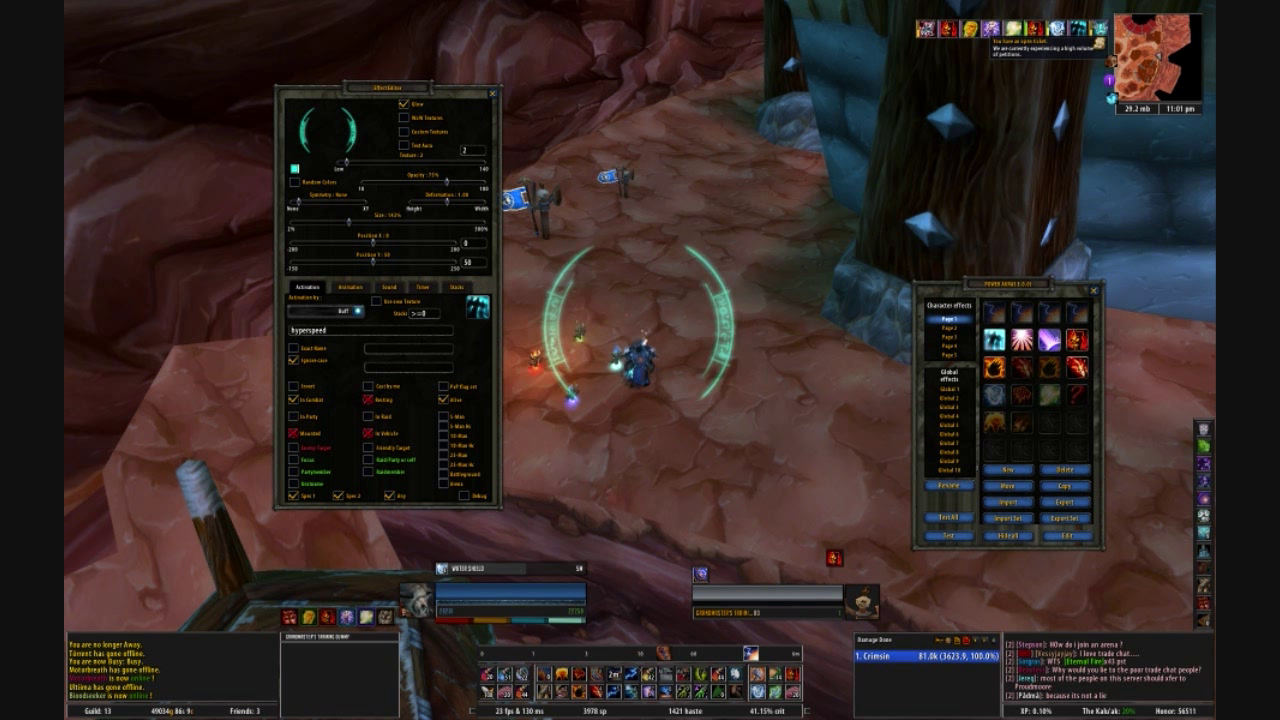
click(350, 287)
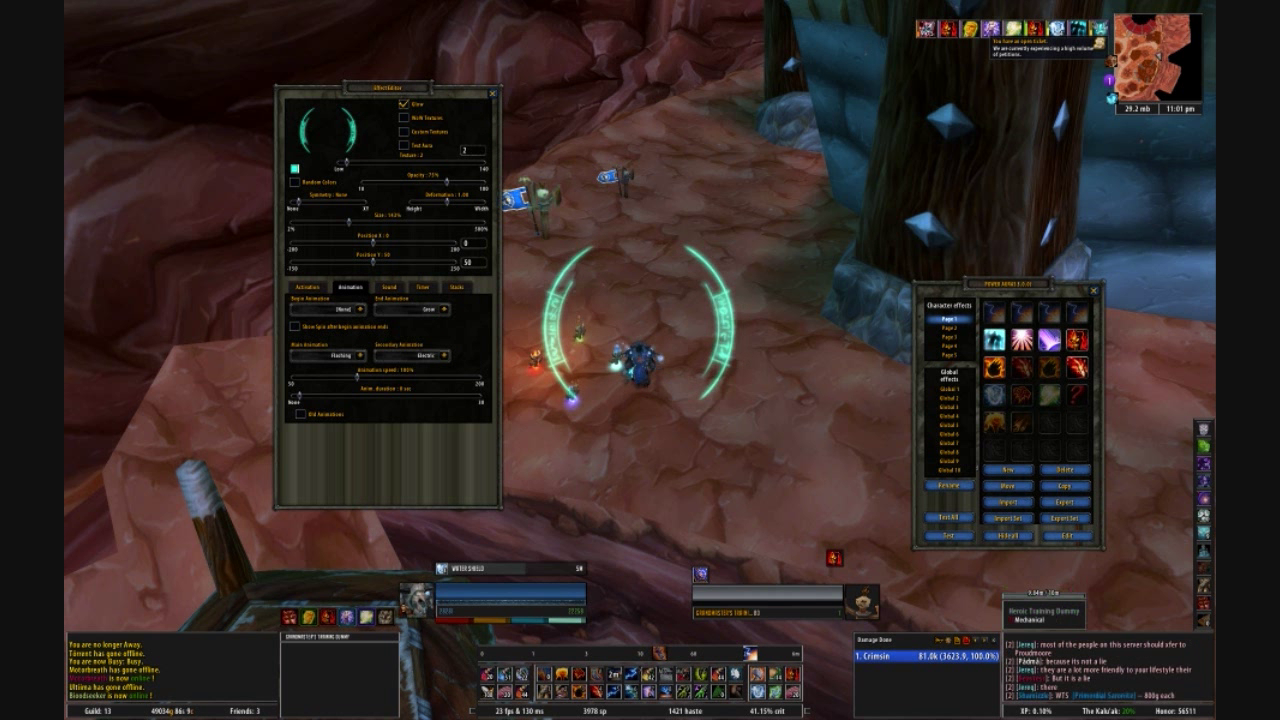
click(308, 287)
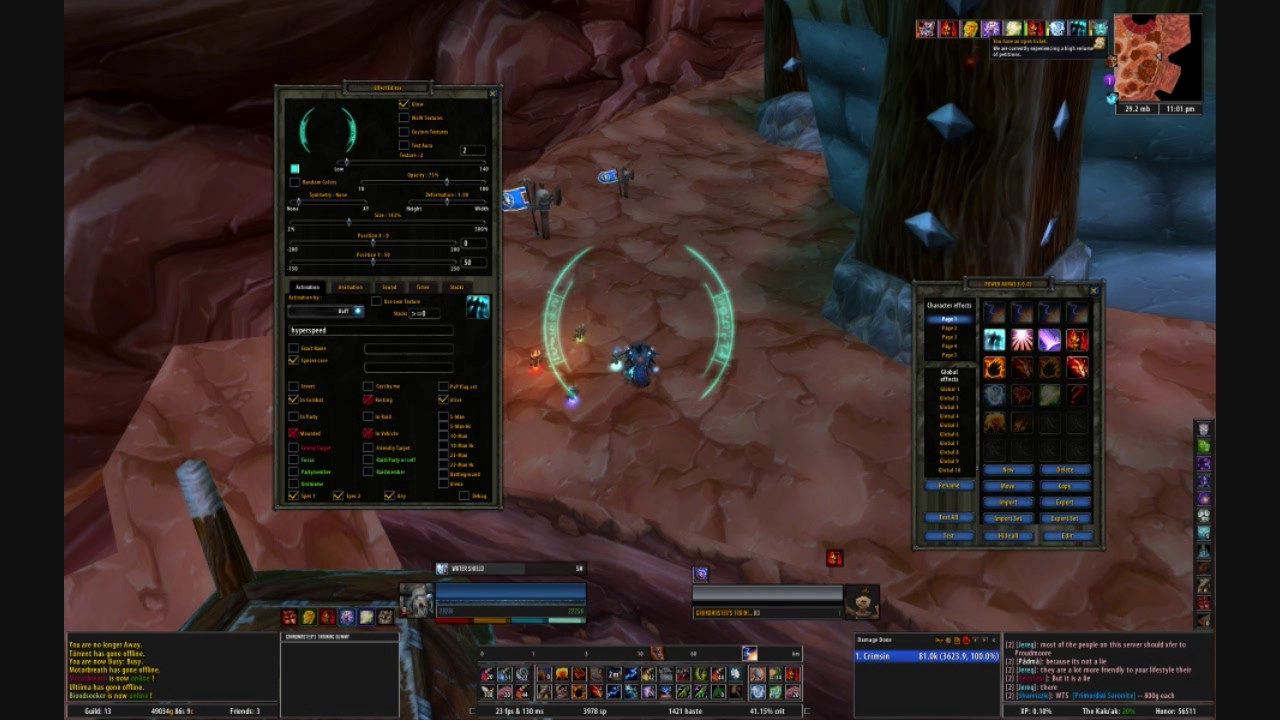
Step: Select the frostforge buff effect and examine its activation conditions and animation settings
click(1022, 340)
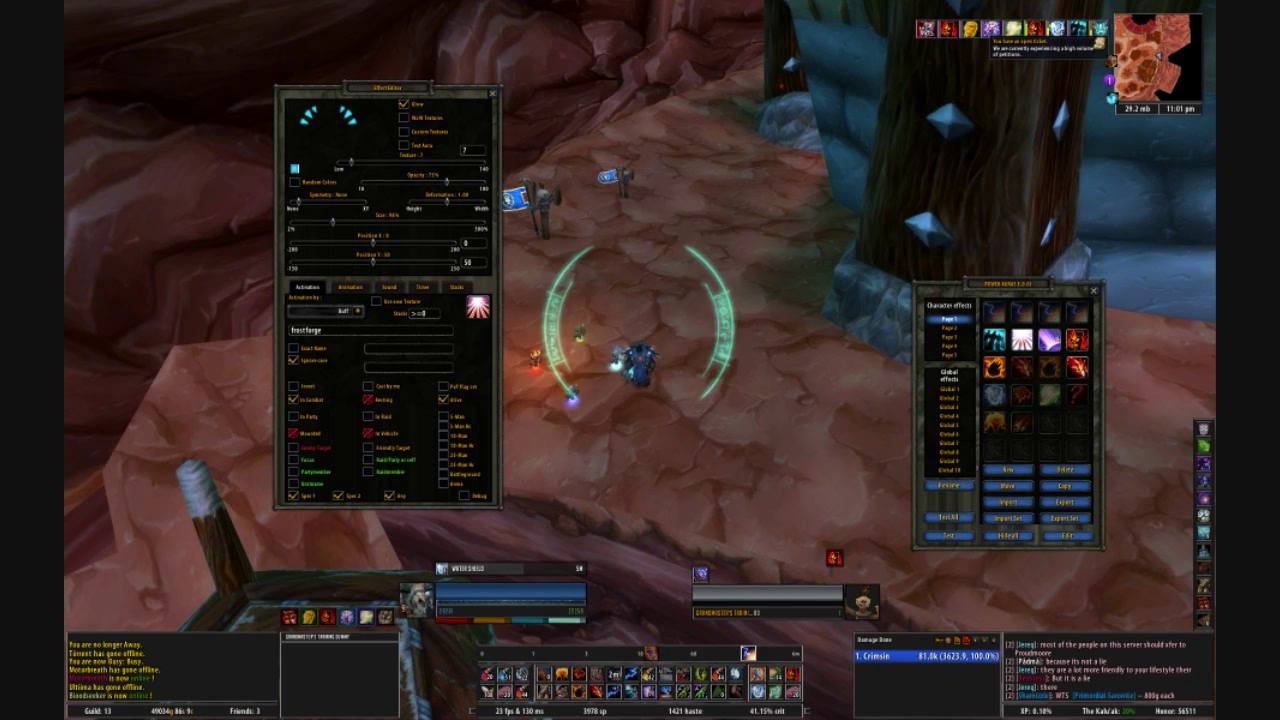
key(d)
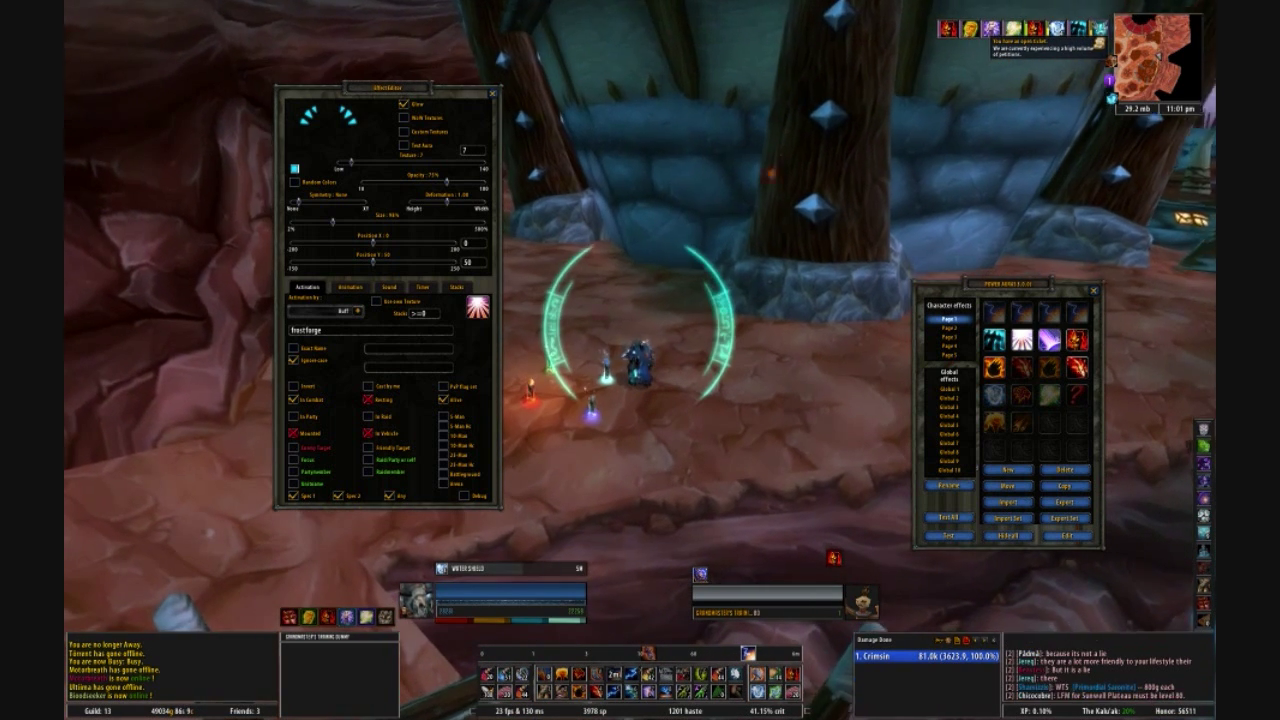
key(a)
mouse_move(409, 349)
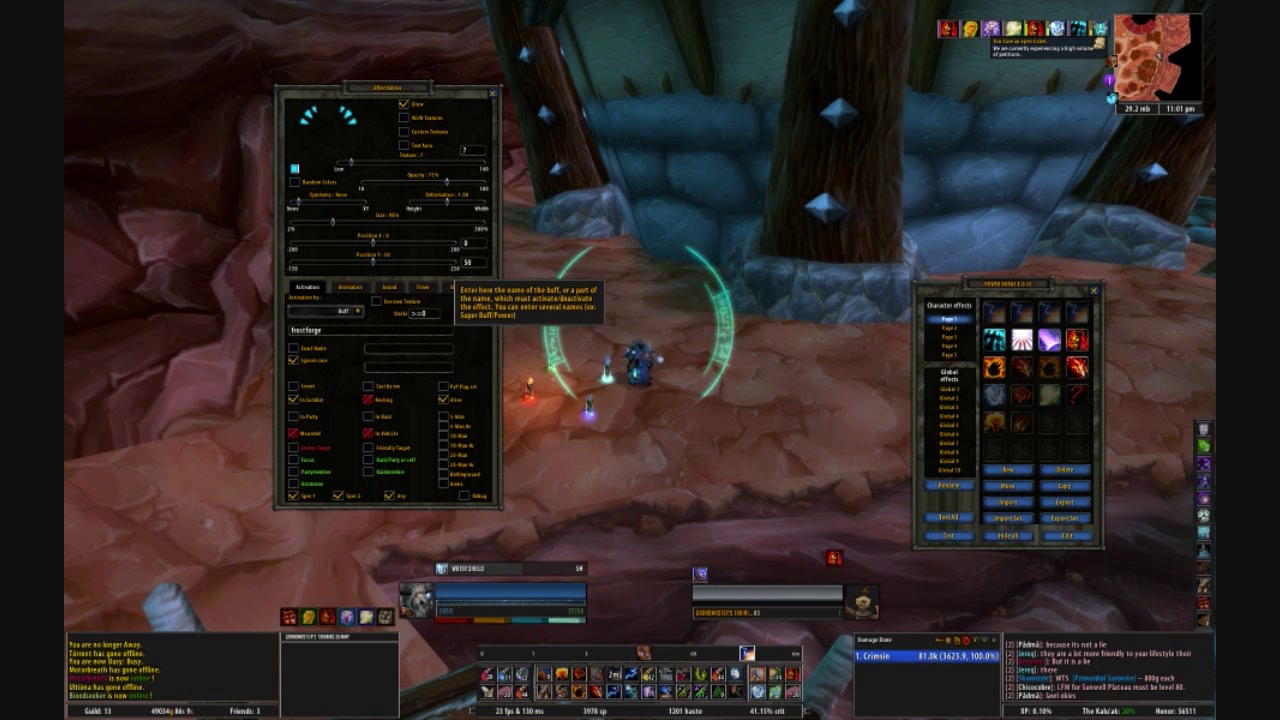
key(a)
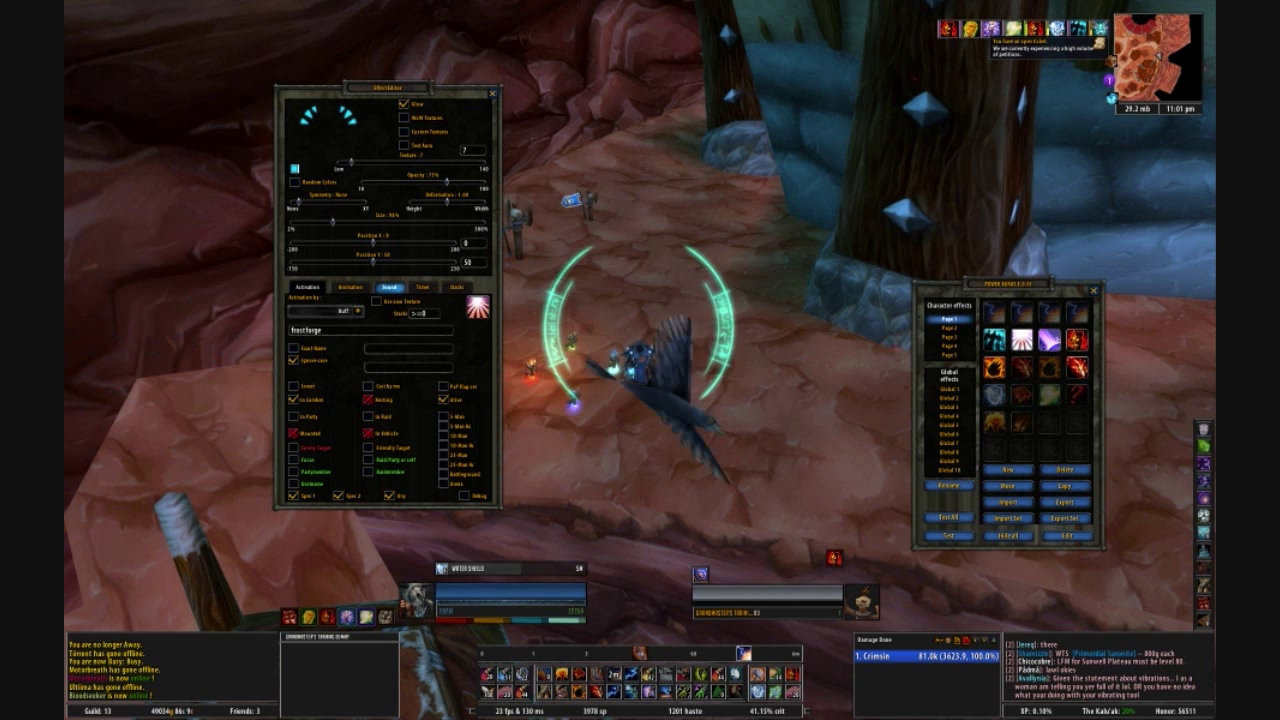
click(350, 287)
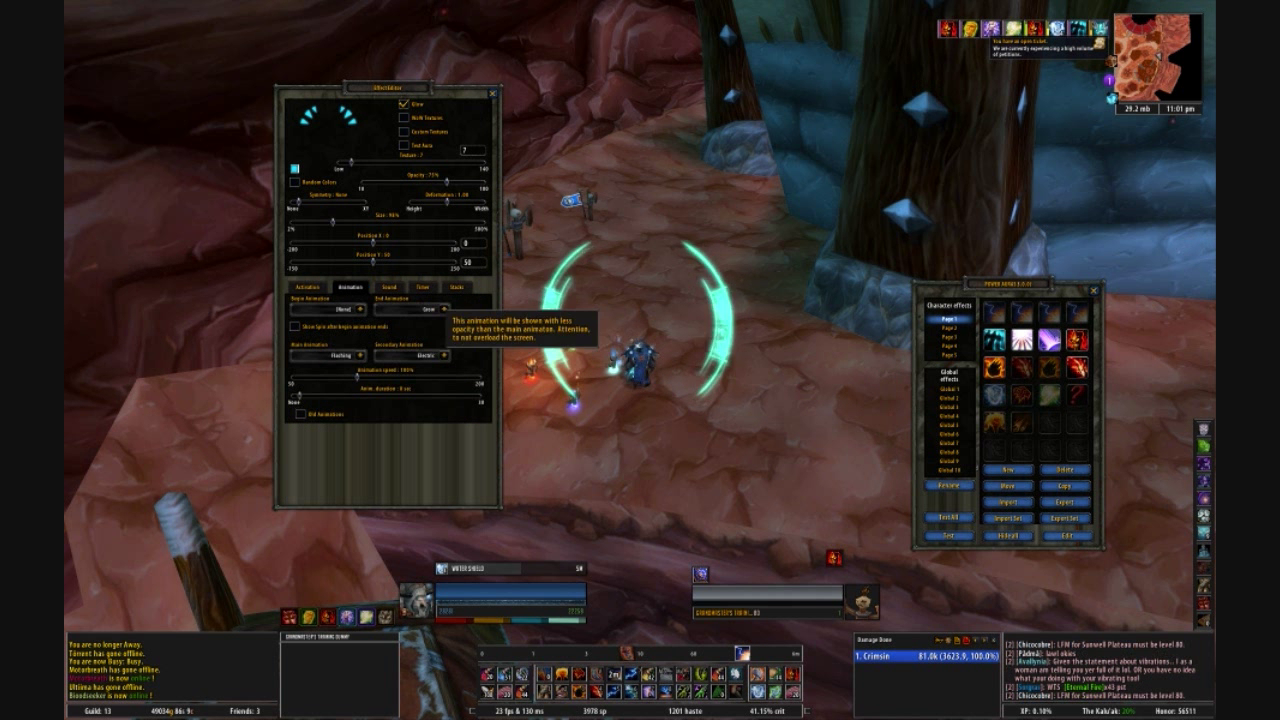